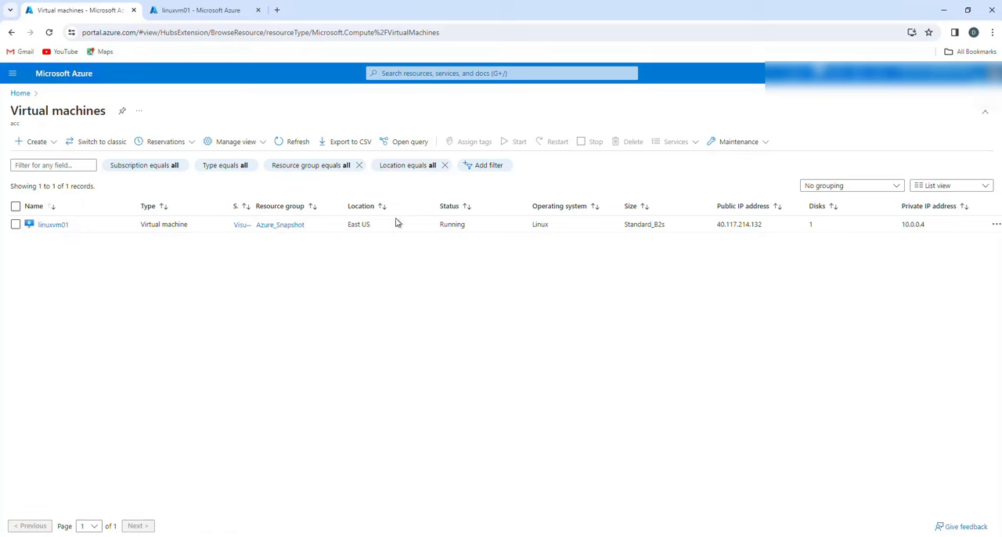
- Open the OS disk of the linuxvm01 virtual machine and start creating a snapshot of it
left_click(209, 11)
left_click(224, 8)
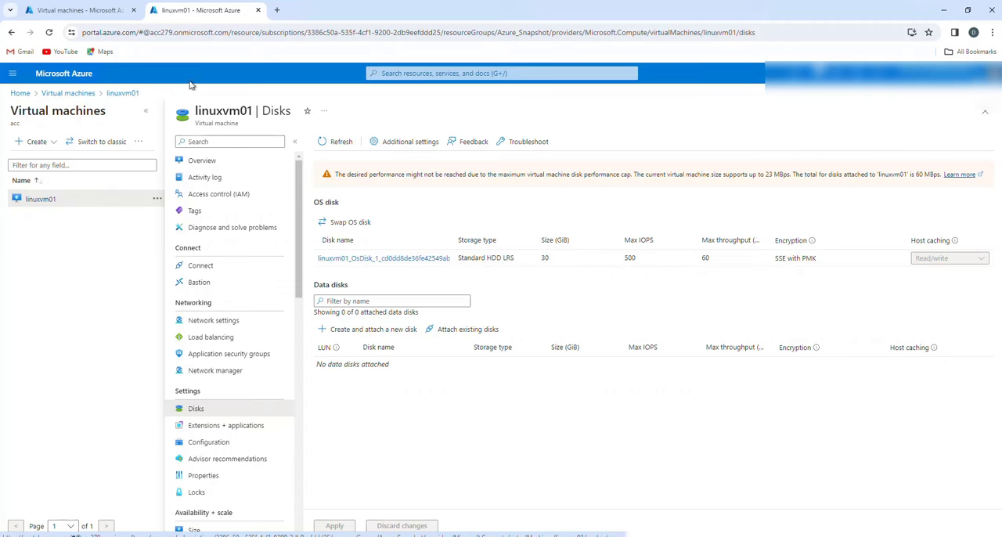
left_click(72, 12)
left_click(235, 9)
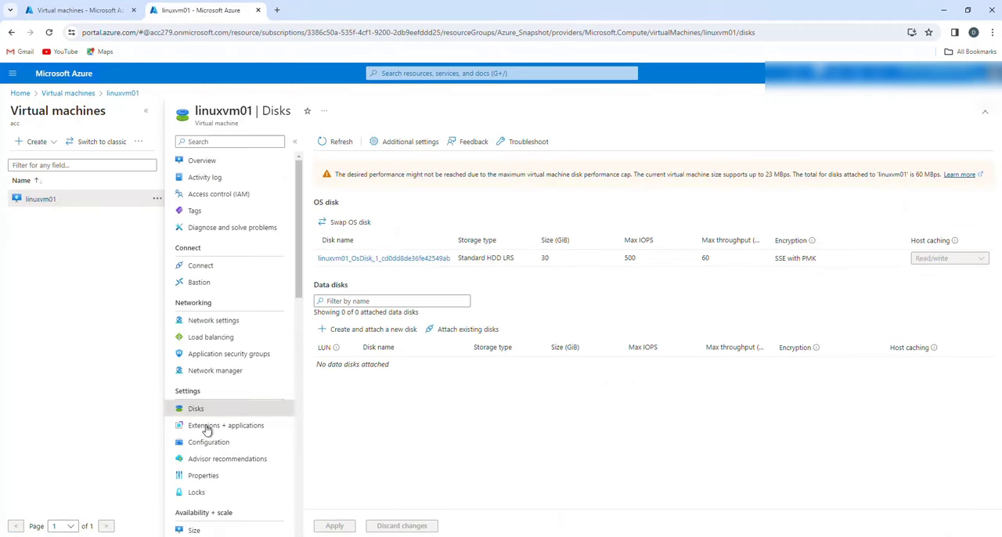
left_click(387, 258)
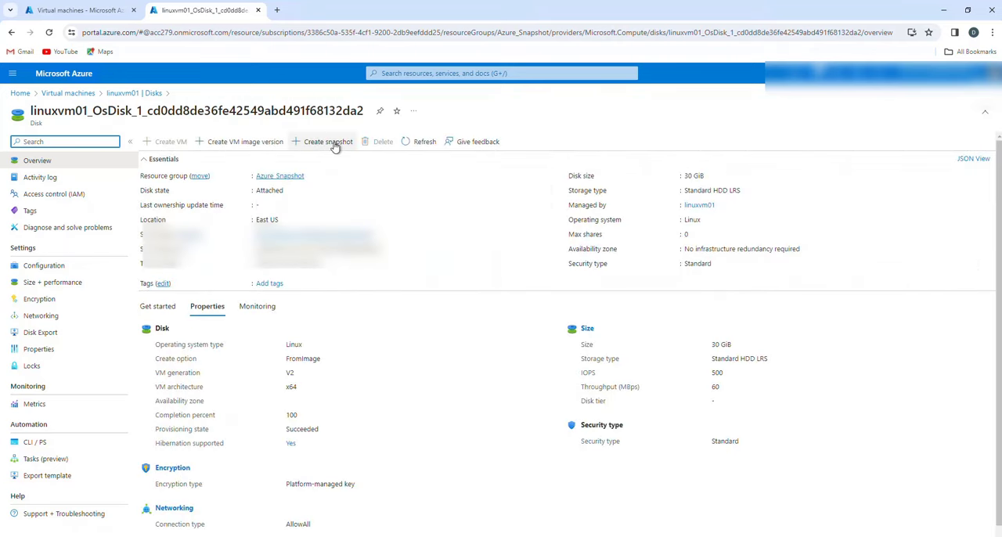
left_click(335, 148)
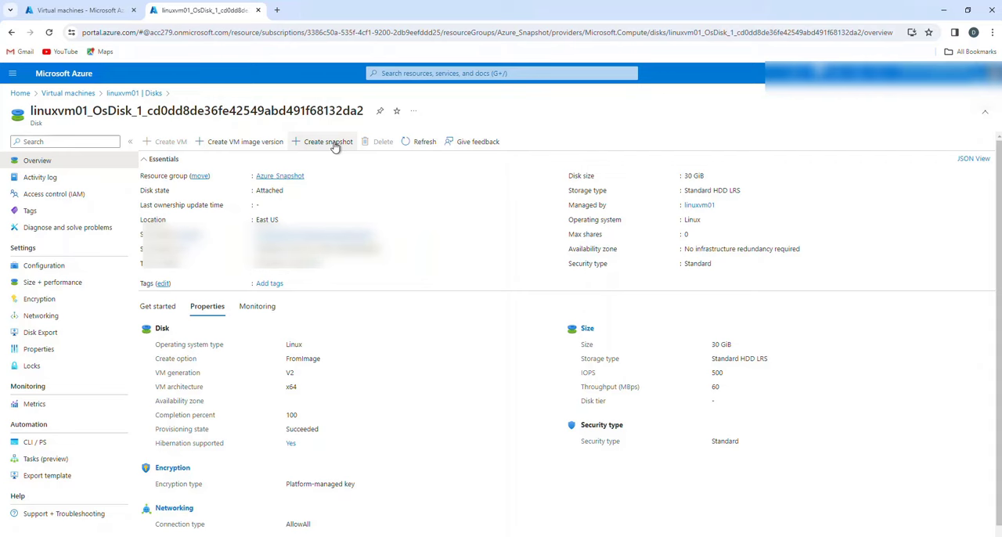
left_click(333, 149)
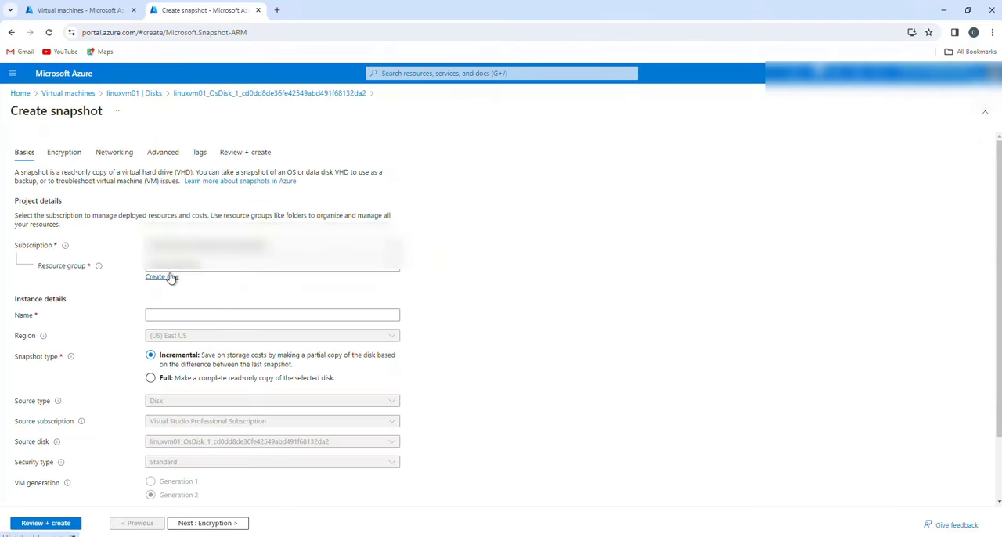
- Name the new snapshot linuxvm02
left_click(193, 315)
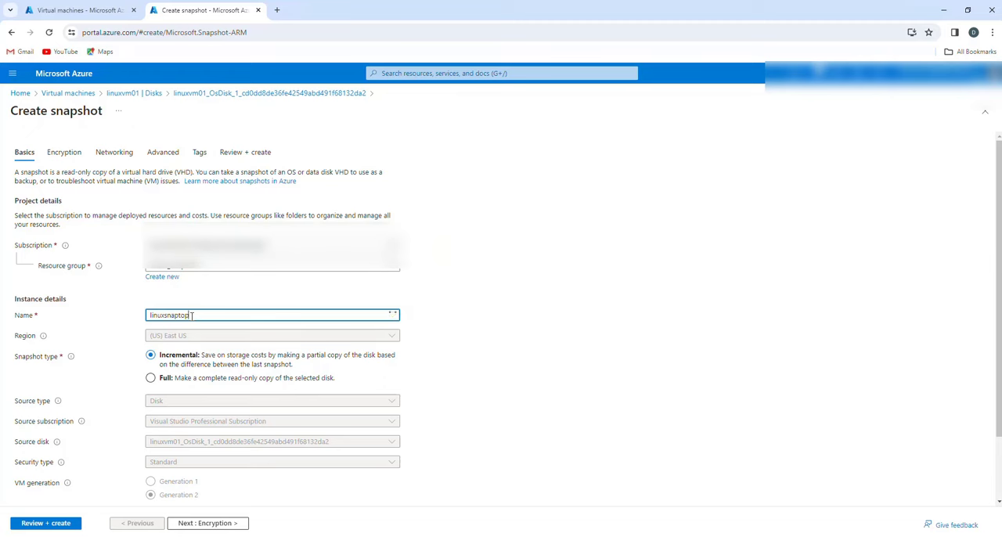
key("BackSpace")
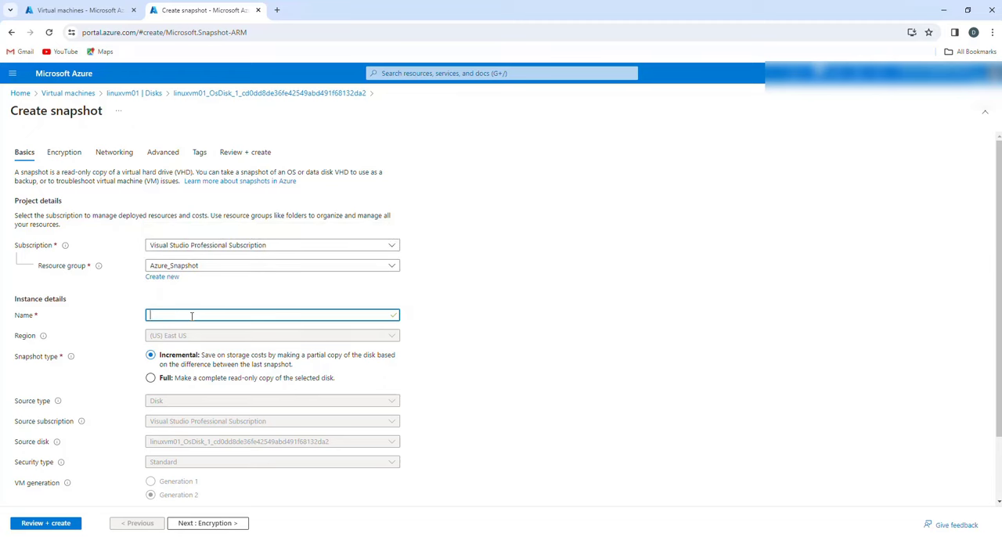
type("linuxvm02")
left_click(512, 369)
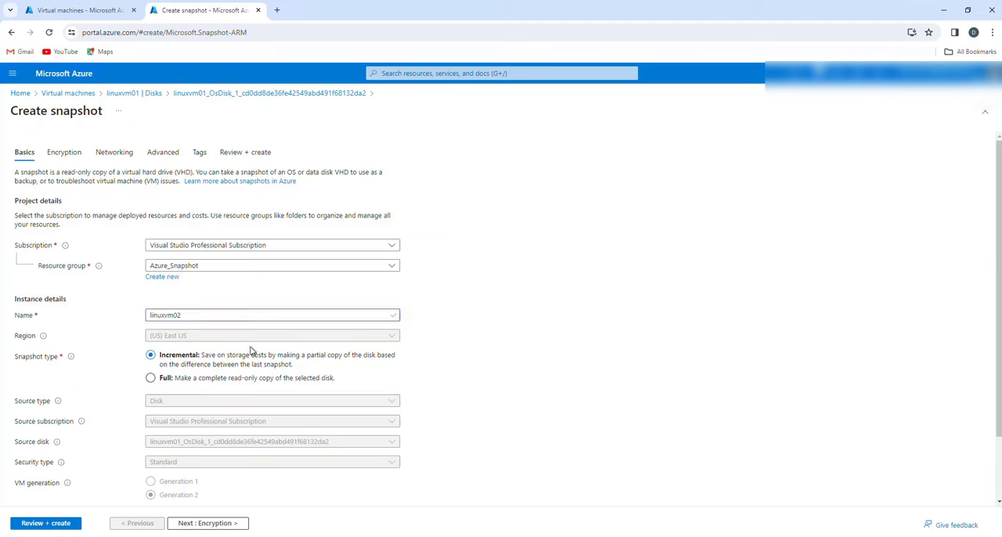
- Set the snapshot type to Full and the storage type to Standard HDD with zone-redundant storage
left_click(150, 379)
scroll(342, 386, "down", 1)
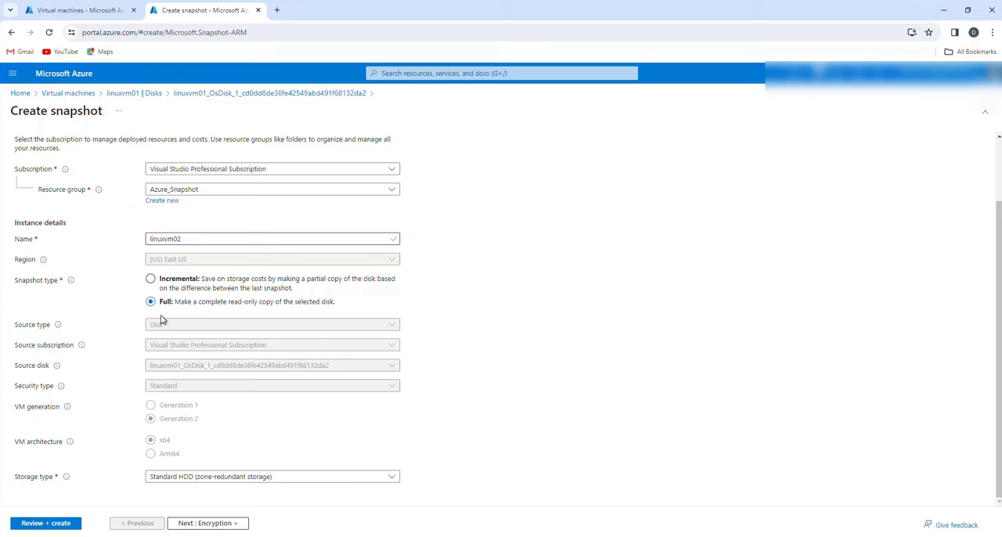
left_click(258, 479)
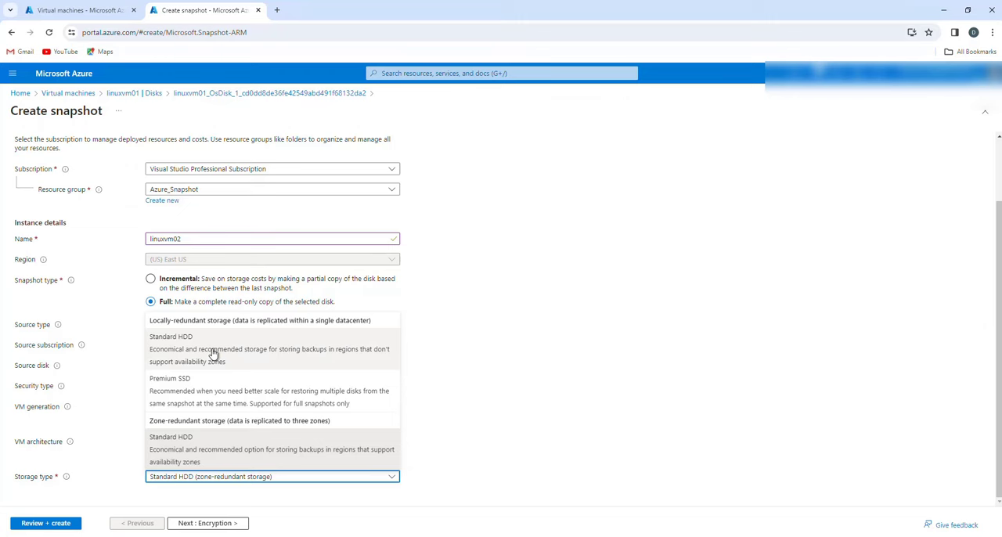
left_click(636, 397)
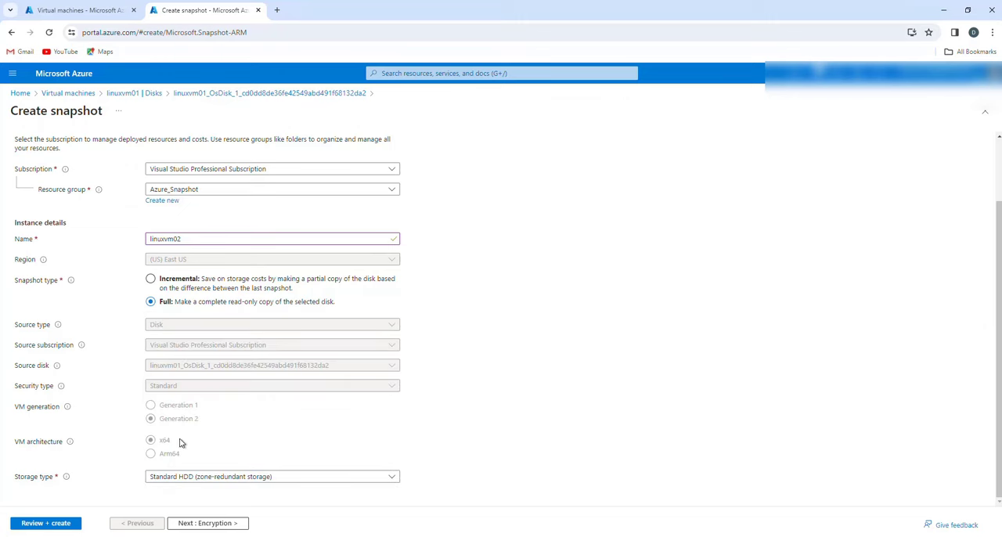
left_click(210, 477)
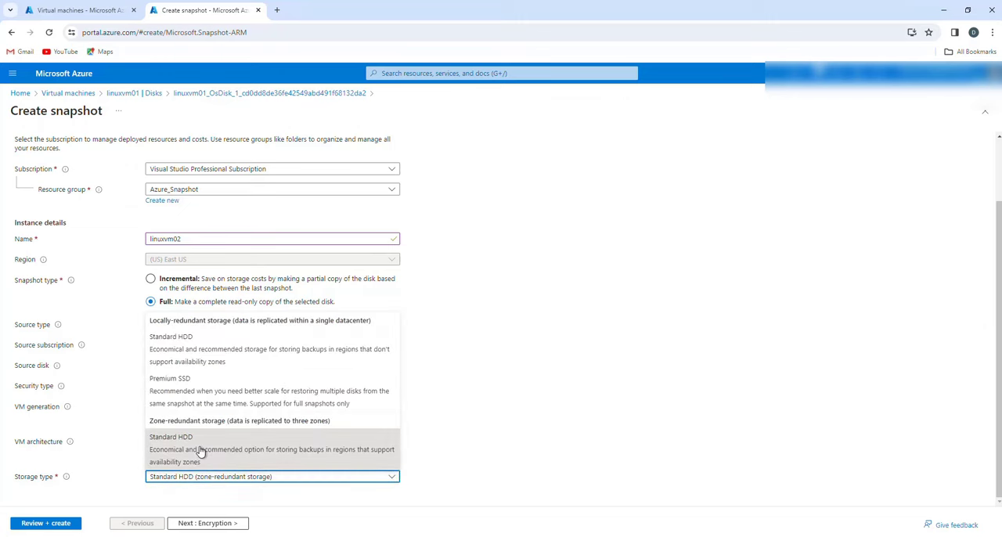
left_click(201, 451)
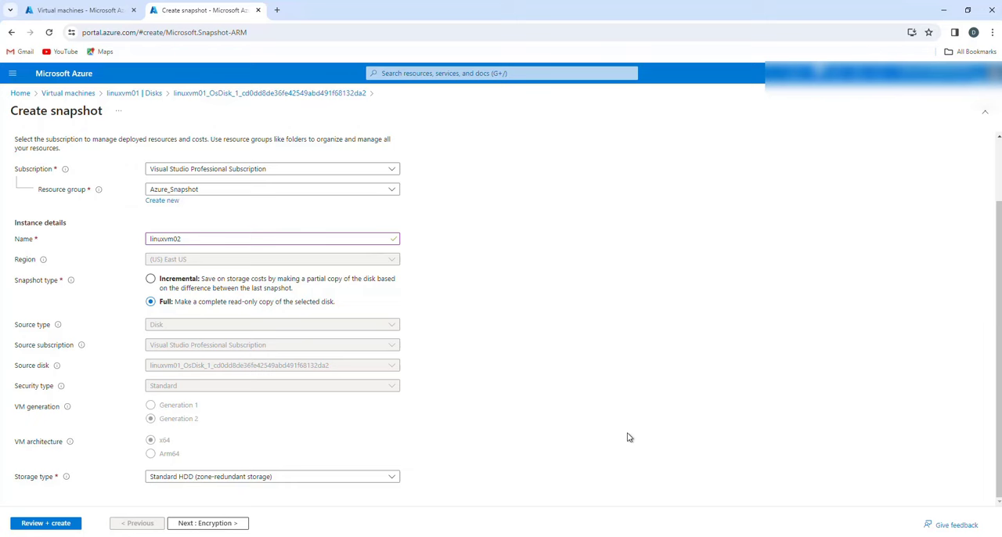
- Accept the default encryption, networking, advanced and tag settings, create the snapshot, and open the deployed resource
left_click(200, 525)
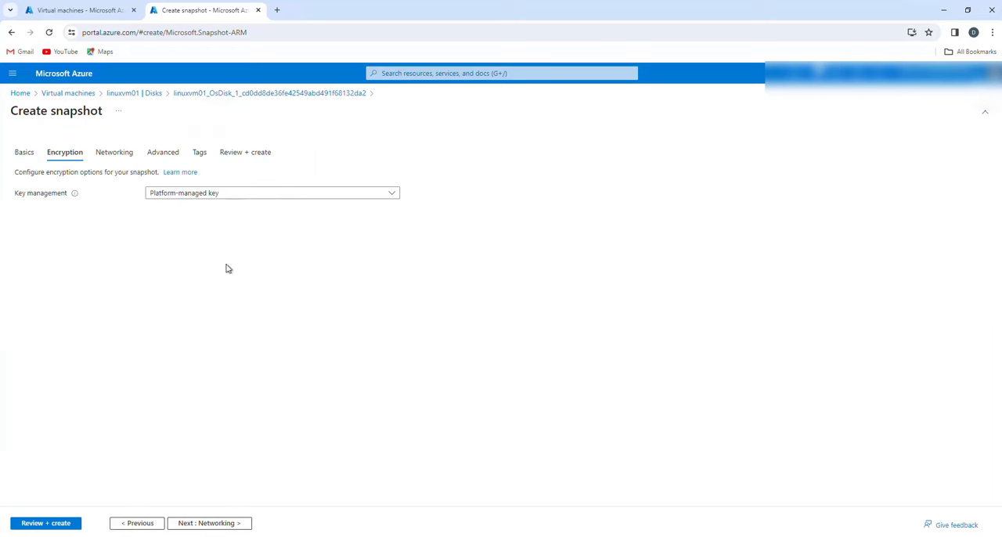
left_click(217, 524)
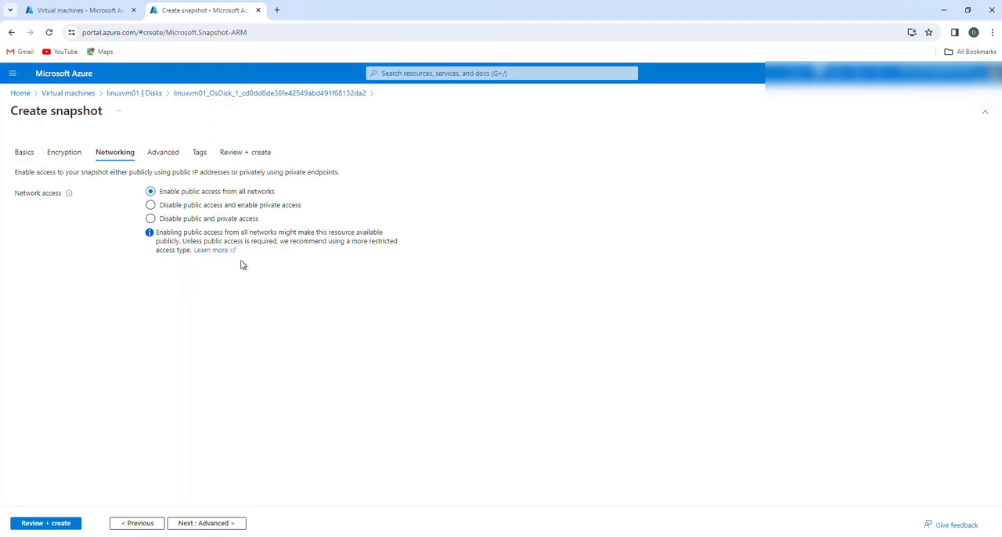
left_click(219, 524)
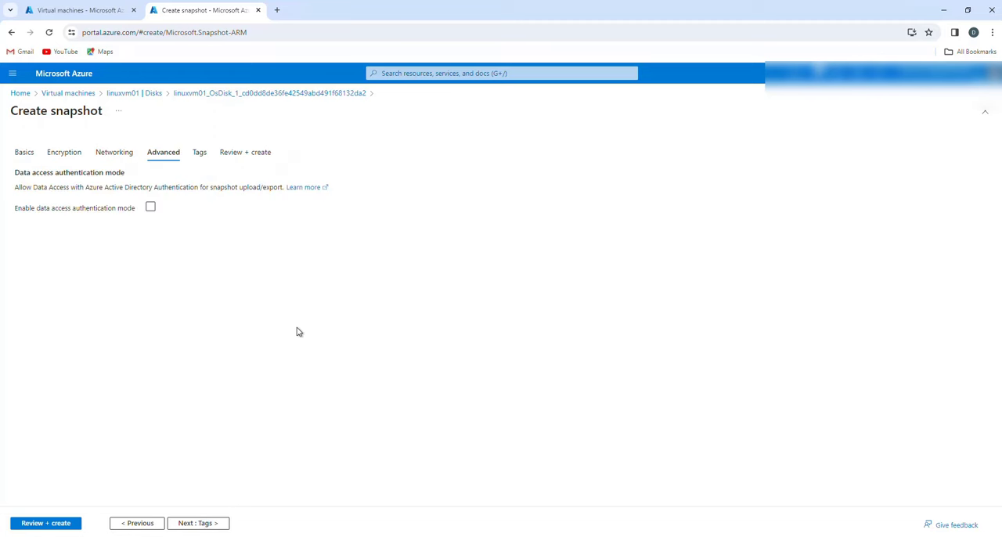
left_click(206, 526)
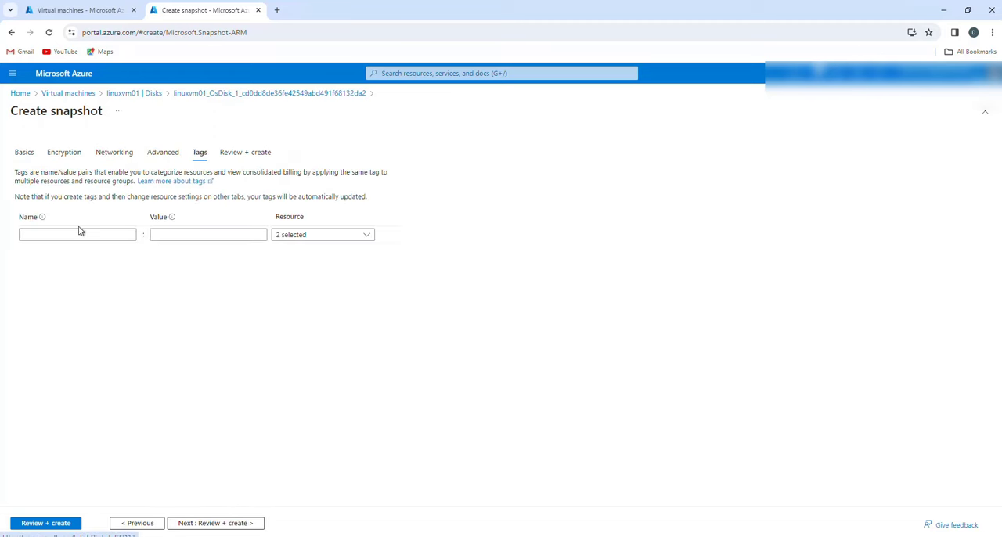
left_click(223, 525)
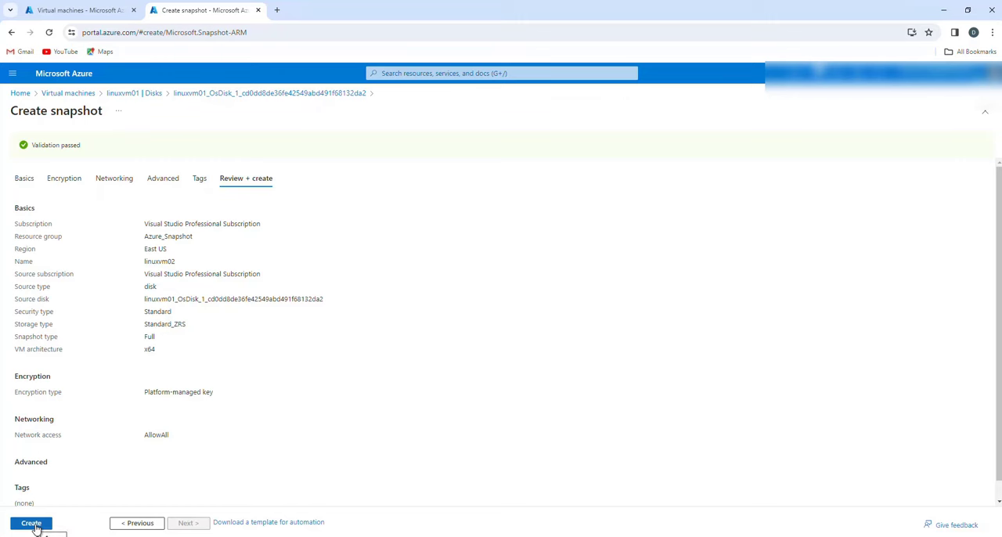
left_click(31, 524)
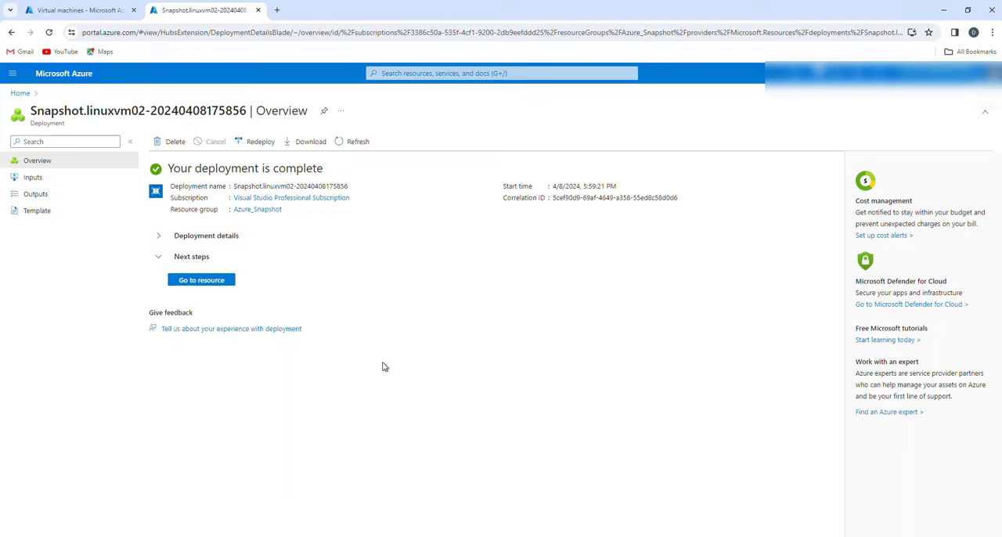
left_click(207, 282)
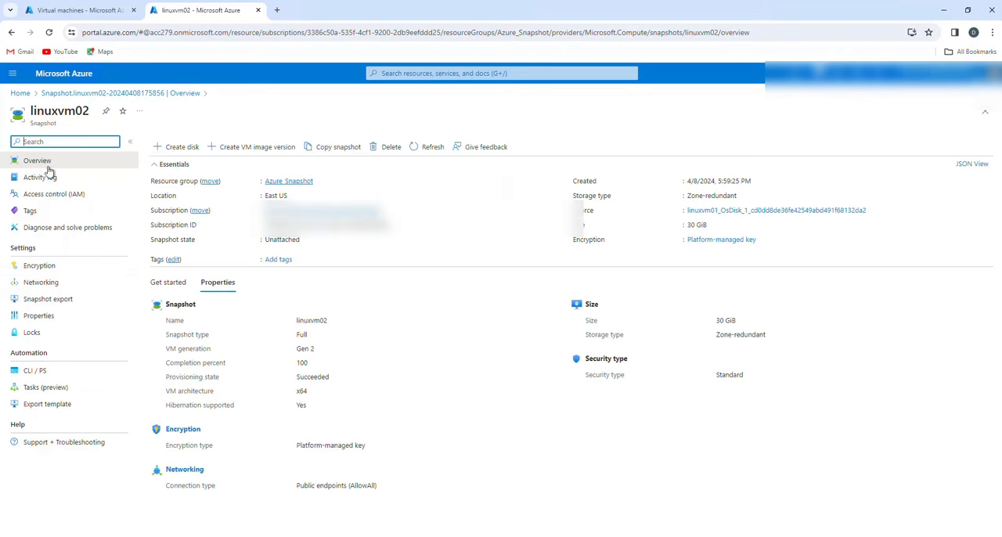
- Search the portal for "disk" and view the list of existing Disks
left_click(49, 11)
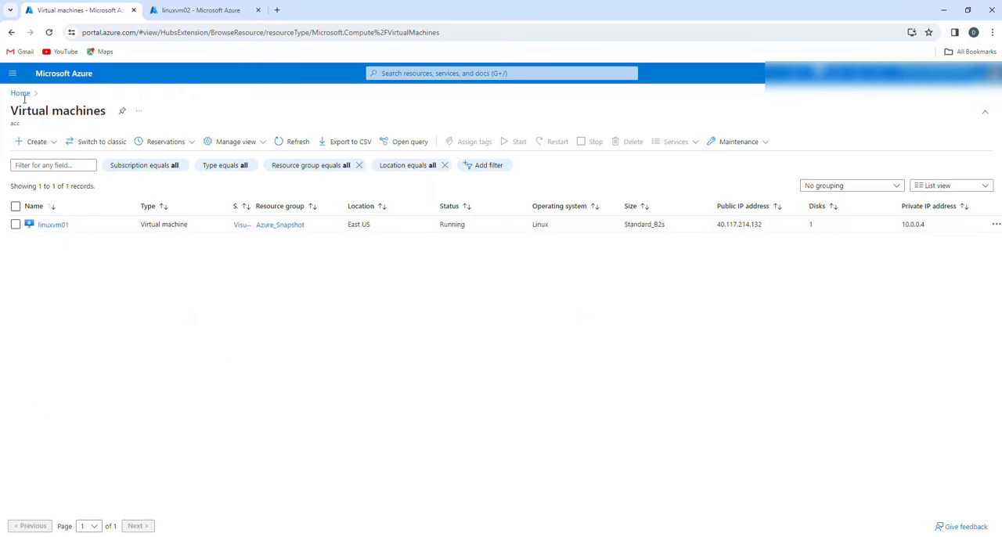
left_click(64, 78)
left_click(443, 72)
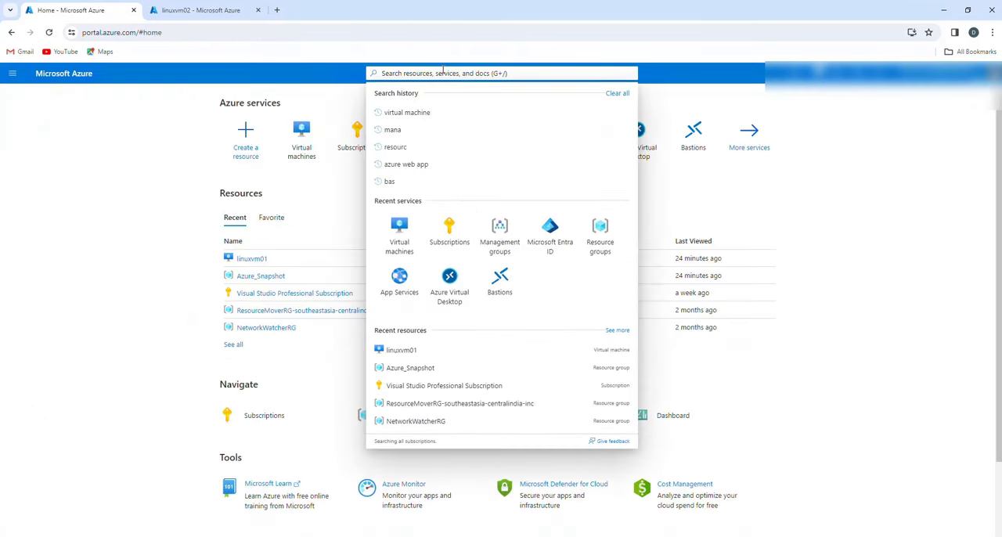
type("d")
key("BackSpace")
type("disk")
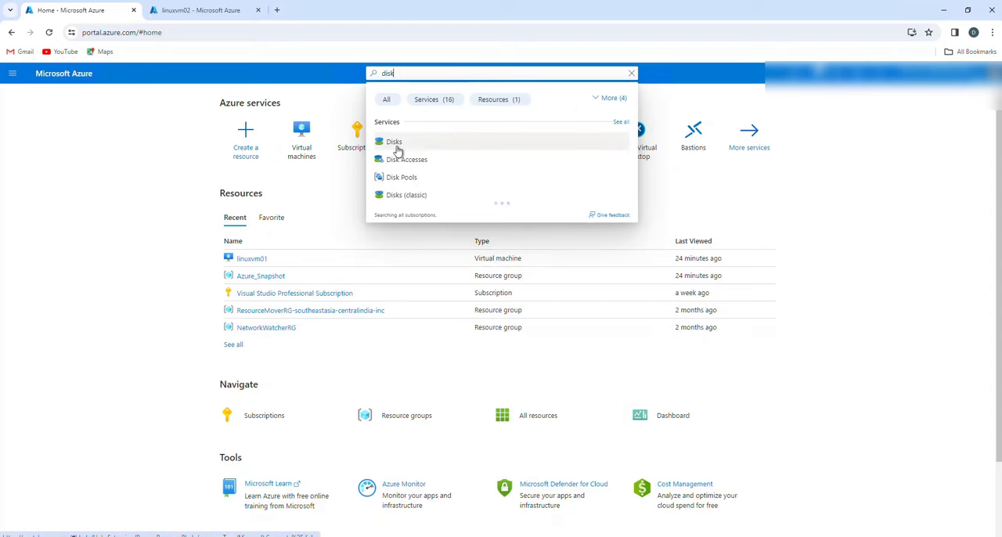
left_click(396, 146)
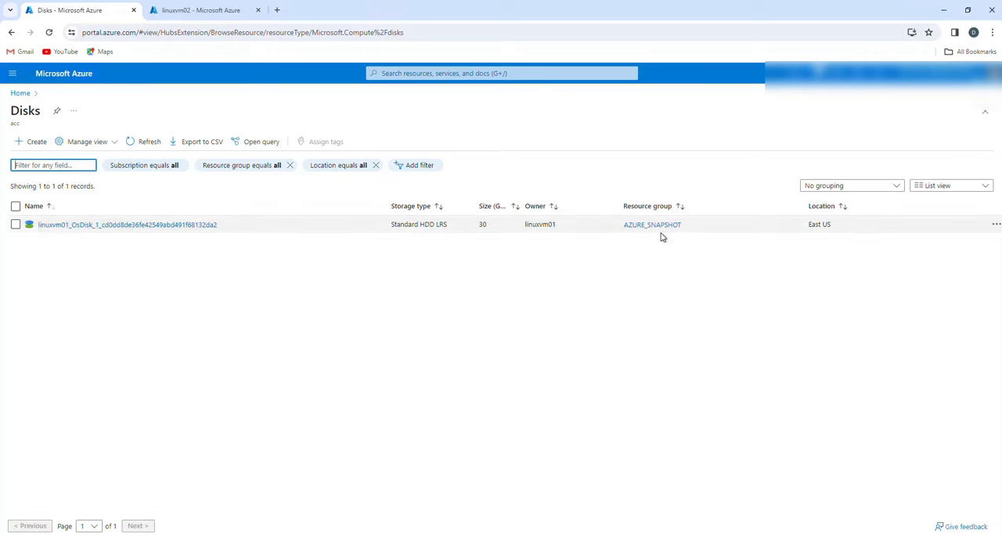
- Find the Snapshots service and compare its list with the linuxvm02 snapshot's overview
left_click(427, 74)
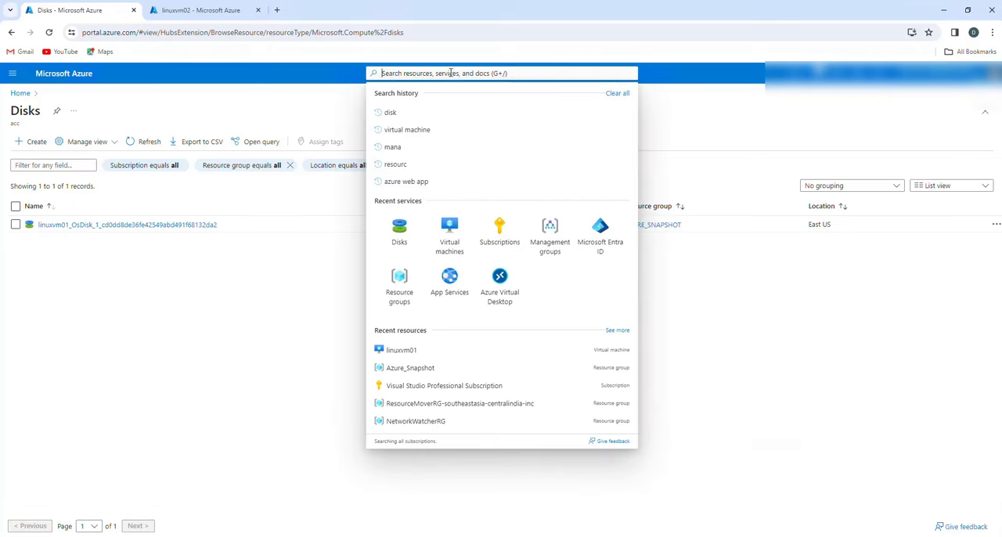
type("snapt")
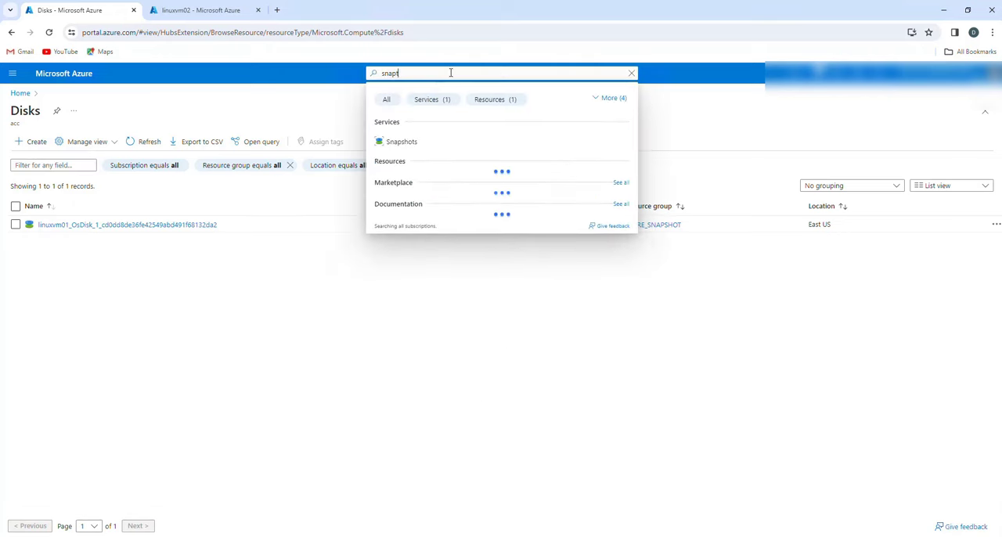
left_click(402, 143)
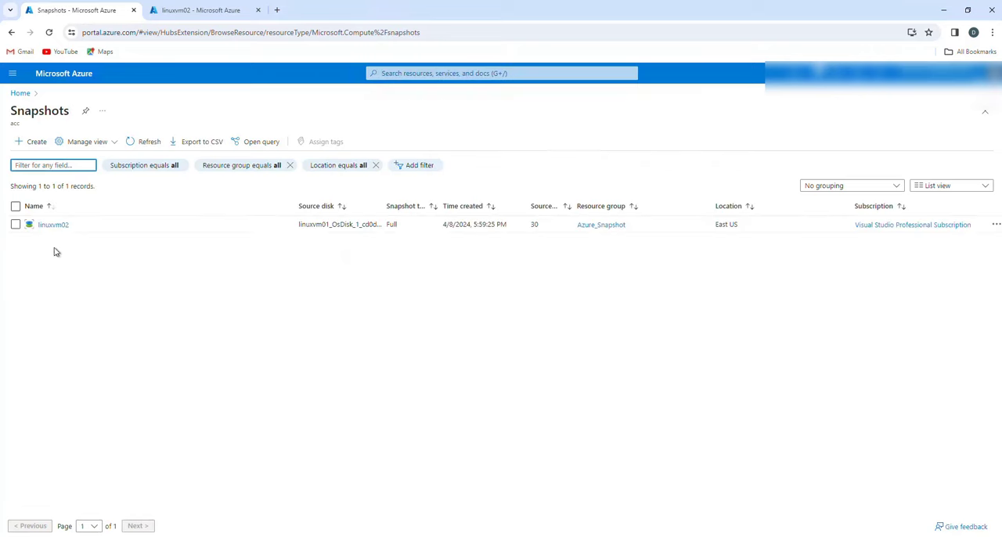
left_click(201, 10)
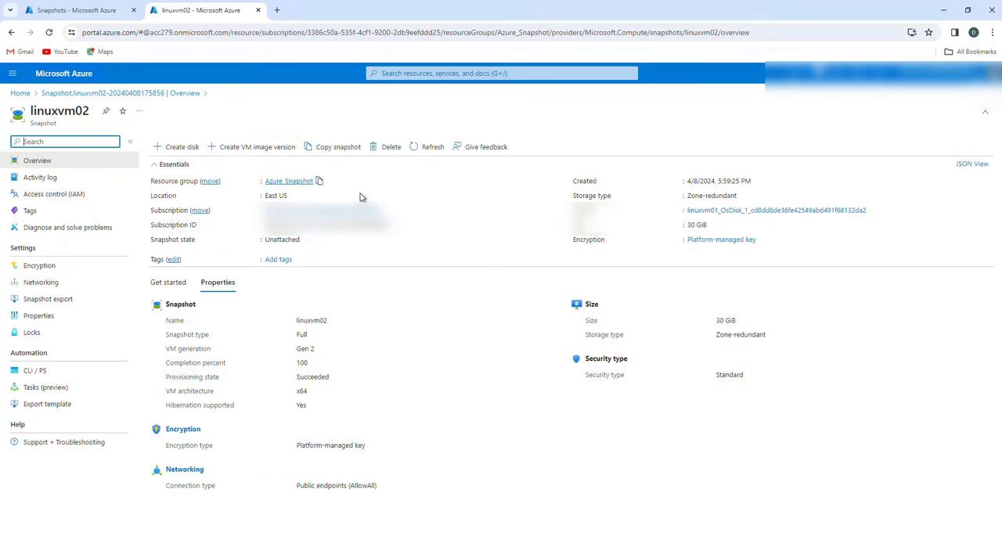
left_click(78, 9)
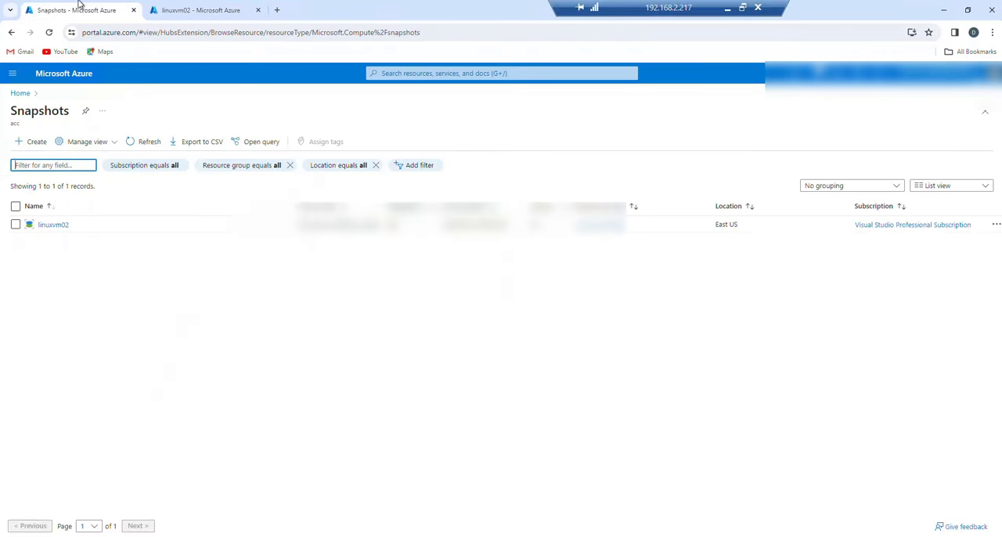
- Start creating a managed disk from the linuxvm02 snapshot and name it linuxvm02-disk
left_click(201, 10)
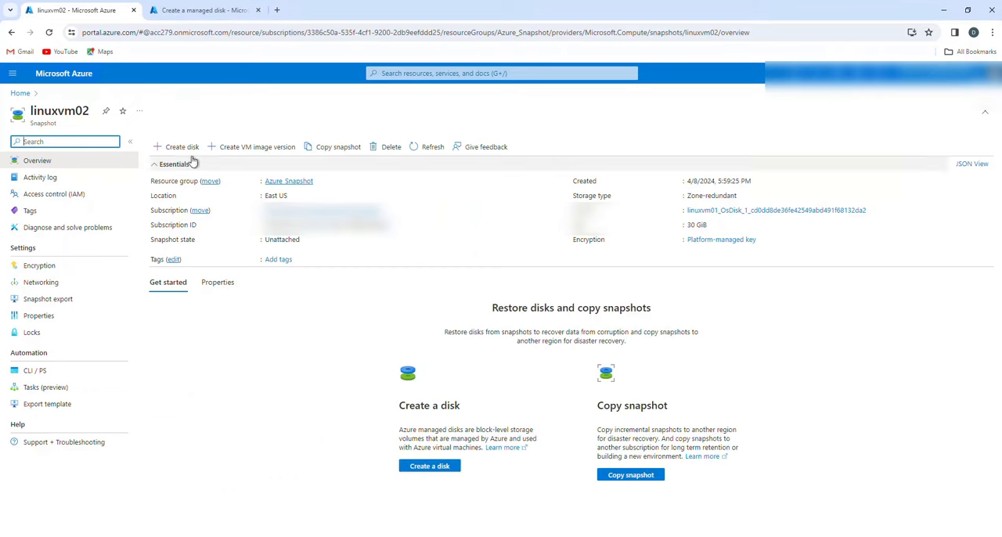
left_click(181, 146)
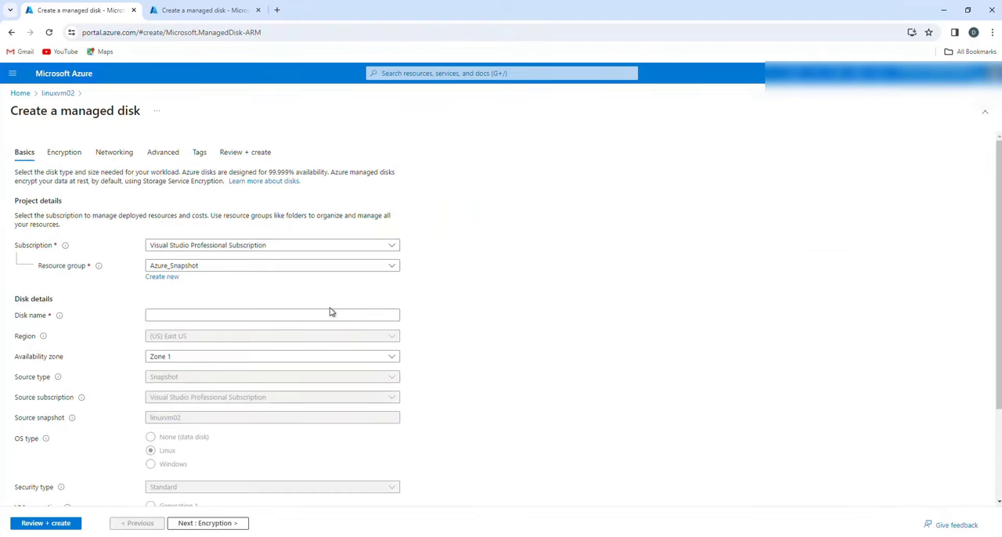
left_click(209, 314)
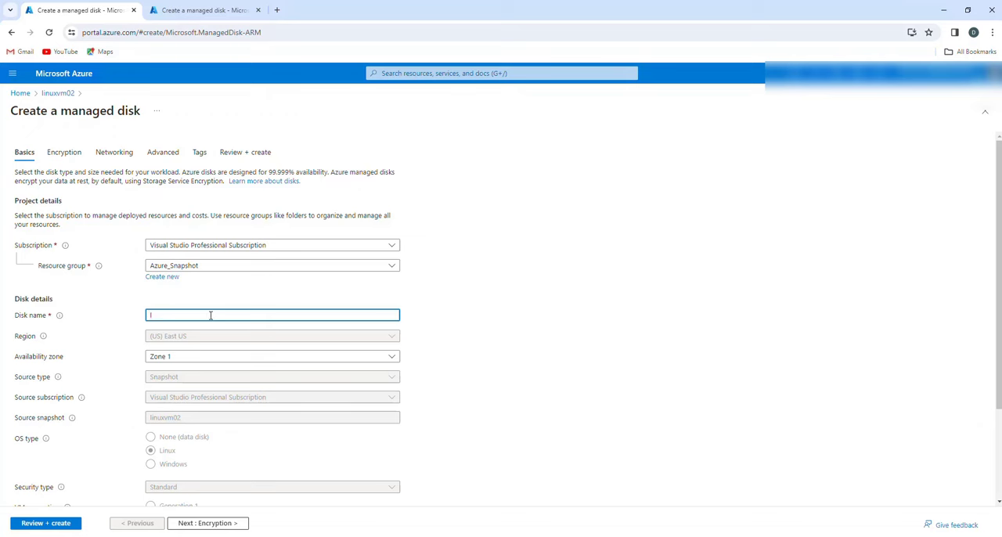
type("linux")
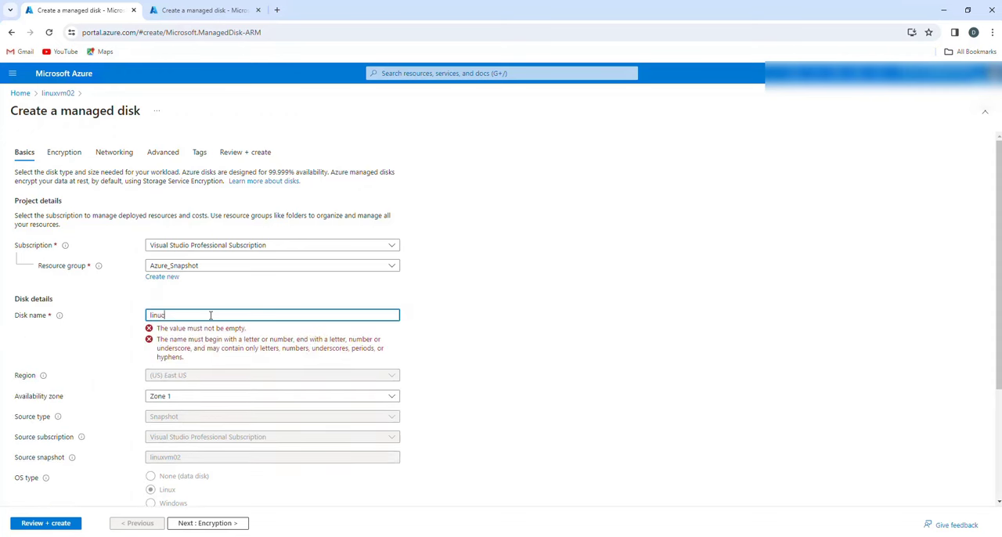
type("uc")
key("BackSpace")
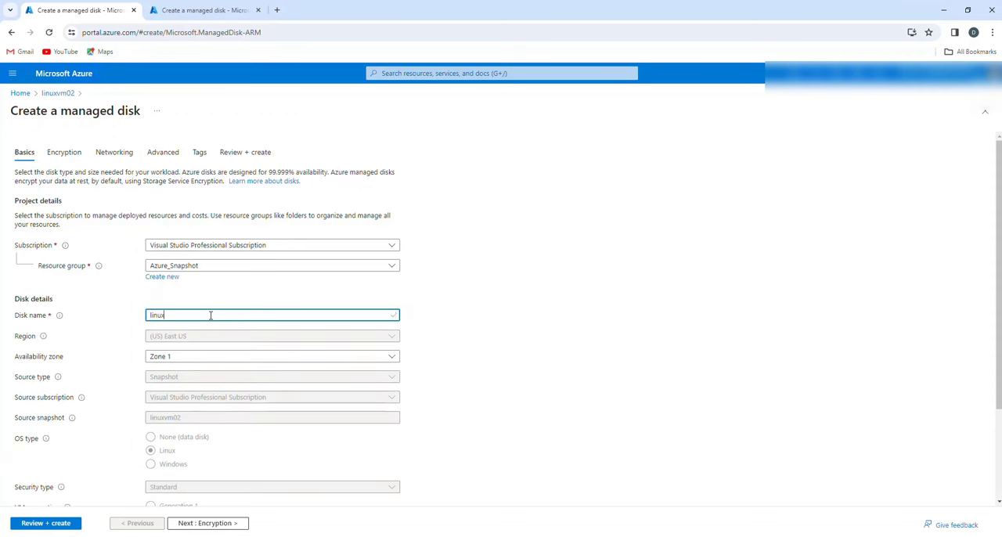
type("xvm02-disk")
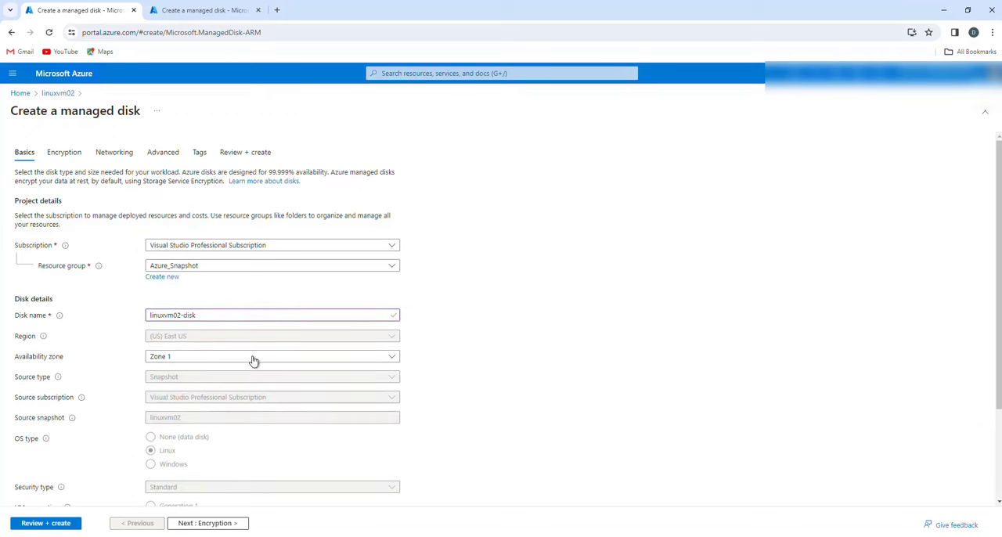
- Review the available disk sizes and confirm a 30 GiB disk with Standard HDD (locally-redundant storage)
scroll(299, 417, "down", 1)
scroll(298, 416, "down", 1)
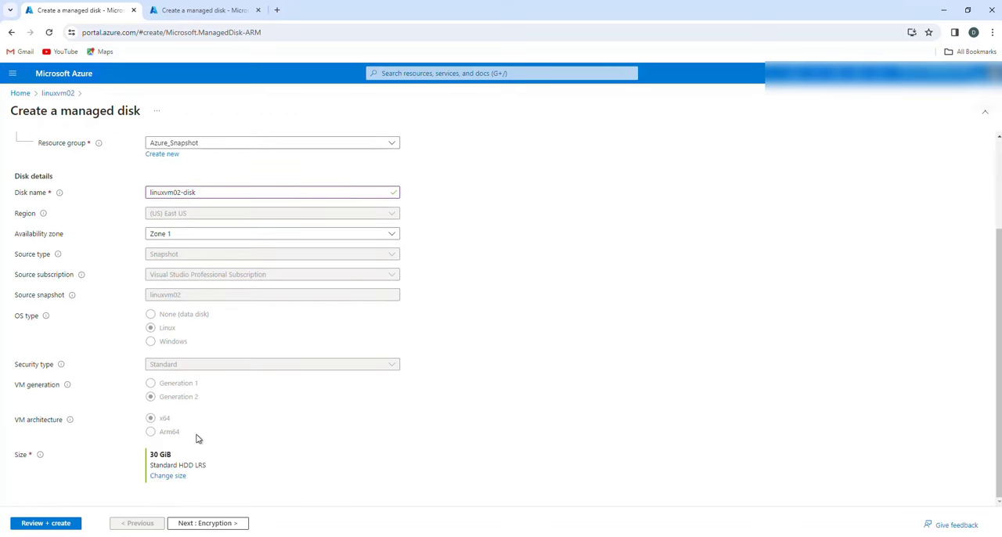
left_click(171, 478)
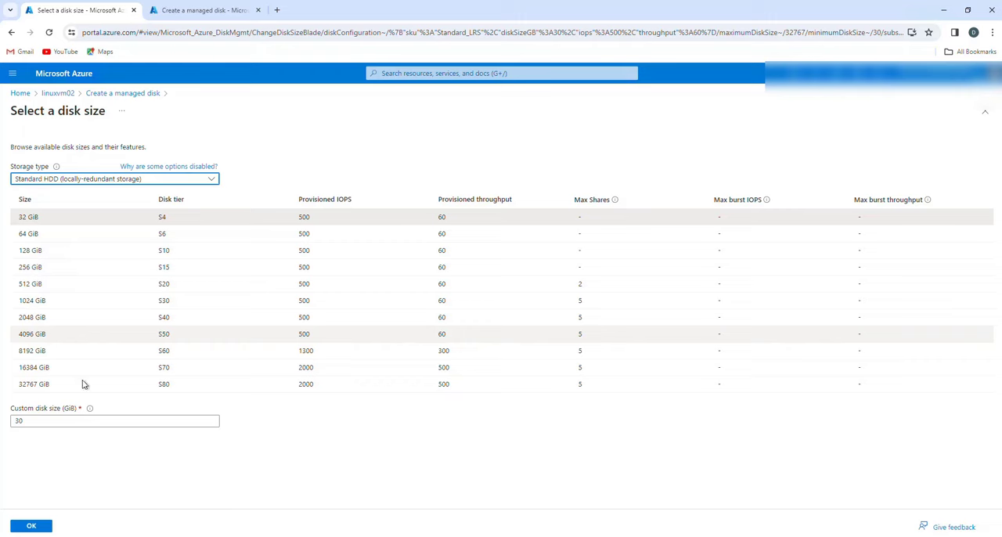
left_click(30, 527)
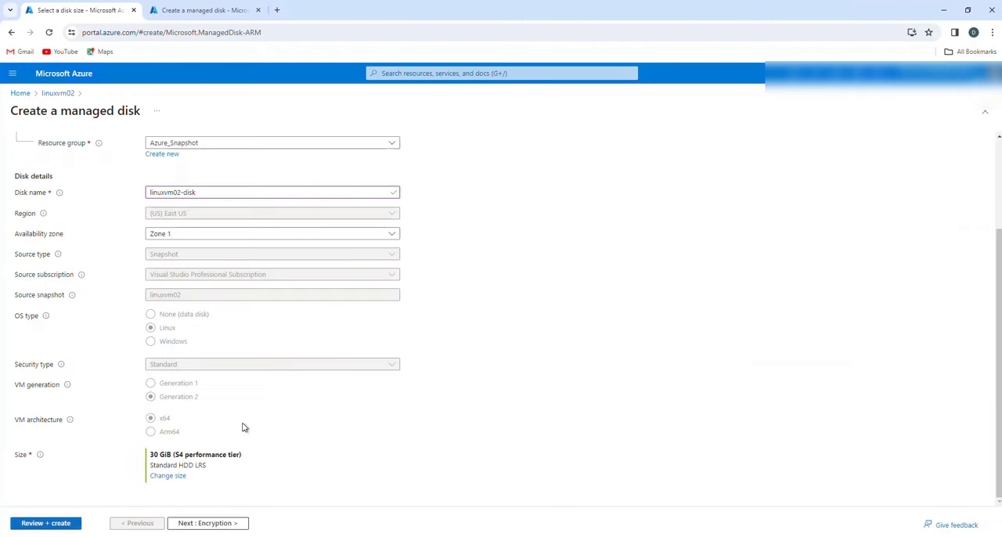
- Accept the default encryption, networking, advanced and tag settings, create the managed disk, and open the deployed resource
left_click(207, 523)
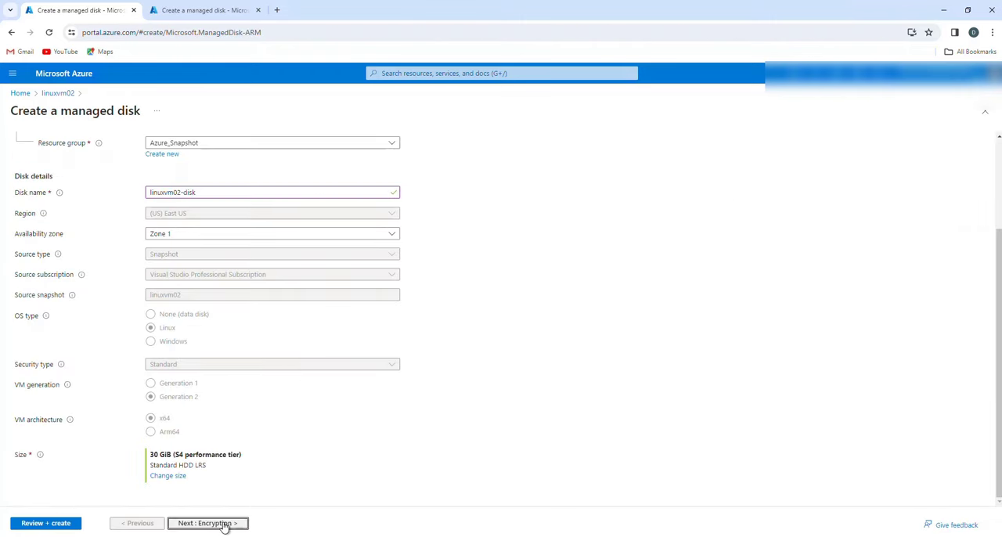
left_click(223, 523)
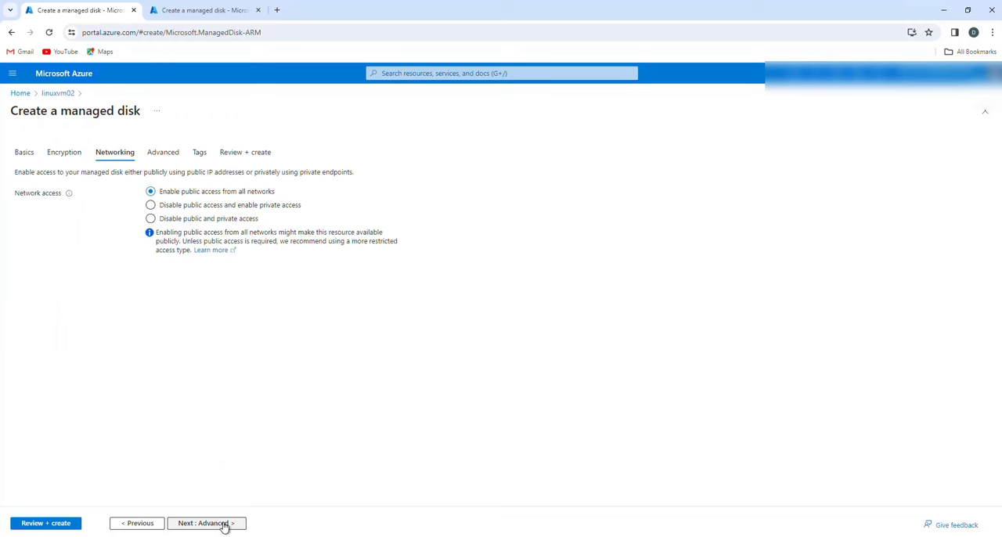
left_click(223, 523)
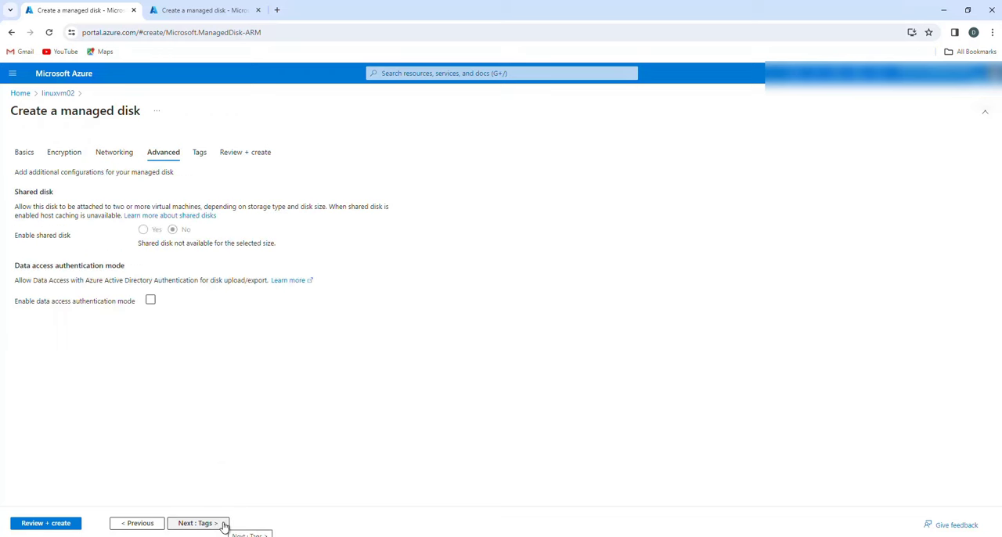
left_click(223, 523)
left_click(223, 523)
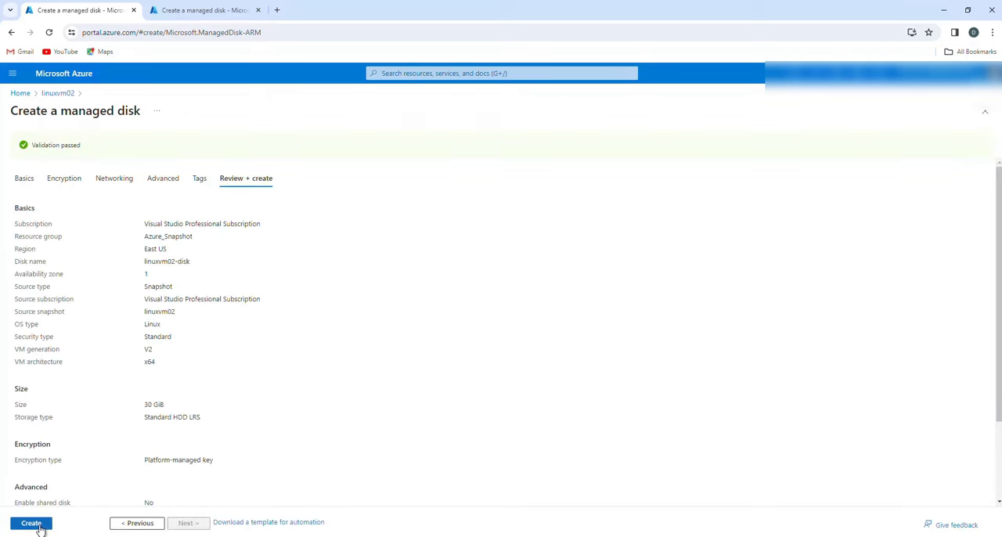
left_click(31, 524)
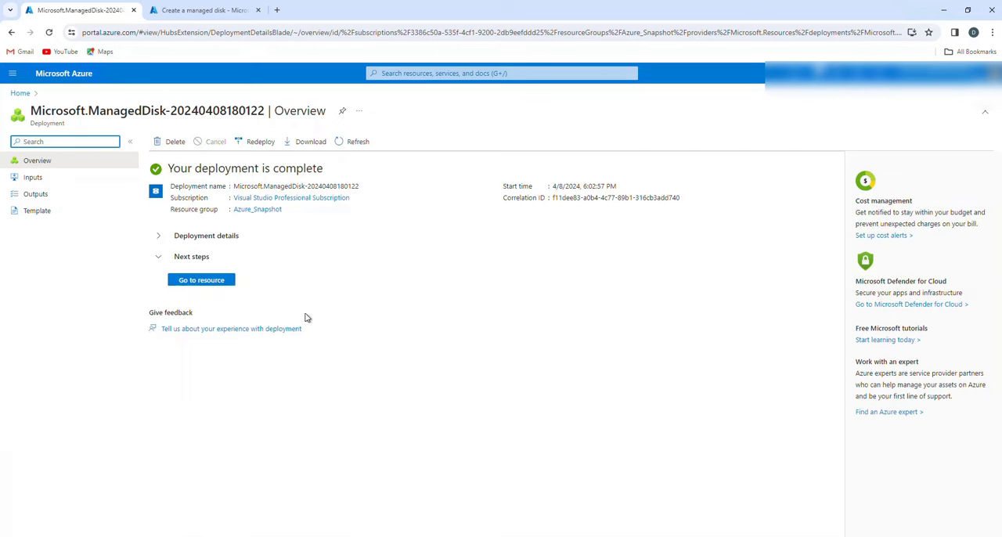
left_click(207, 282)
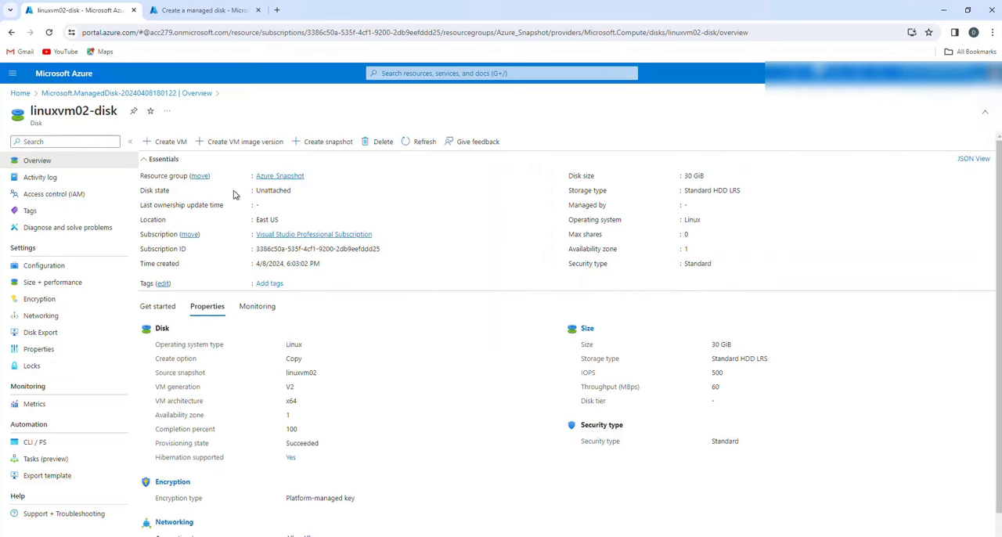
- Start creating a virtual machine from linuxvm02-disk in the Azure_Snapshot resource group and name it linuxvm02
left_click(171, 146)
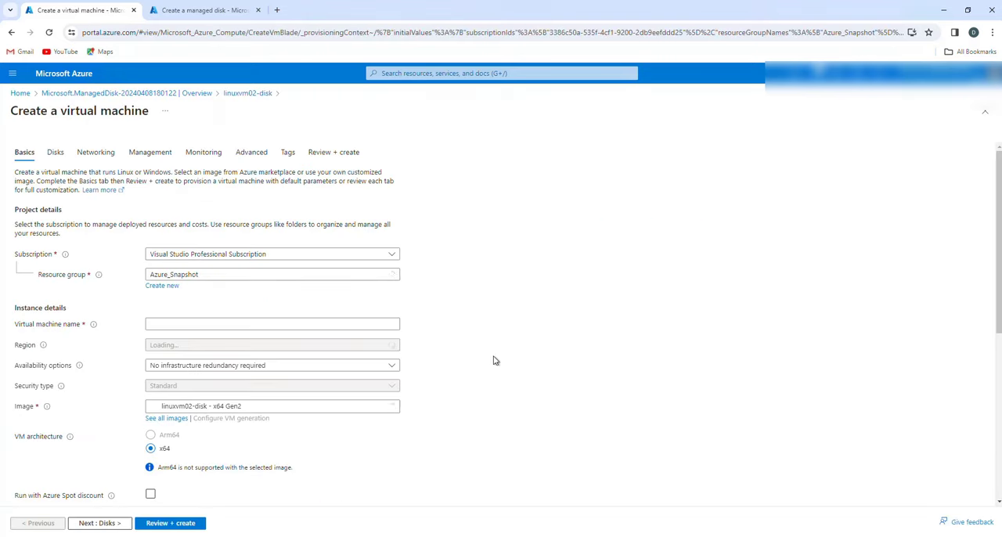
left_click(210, 278)
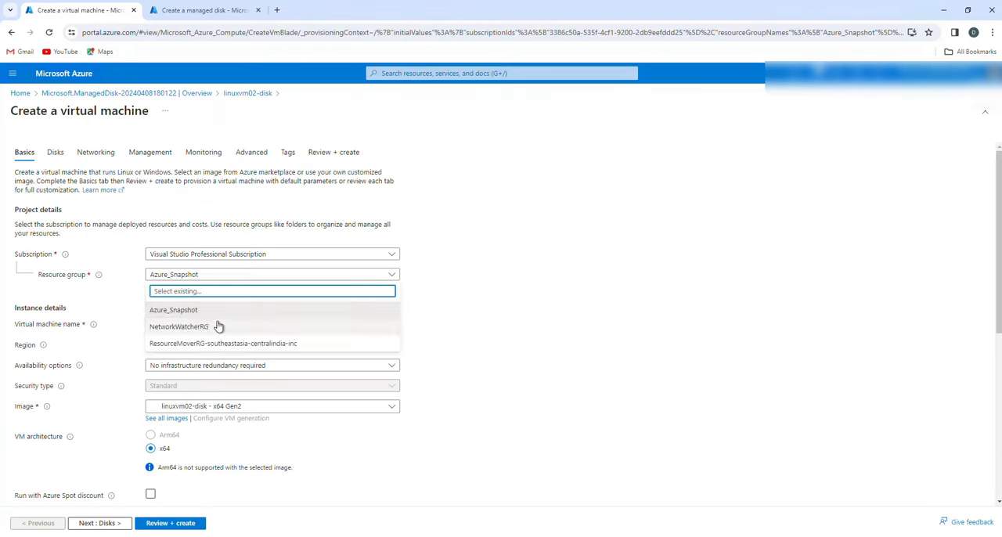
left_click(202, 313)
left_click(191, 322)
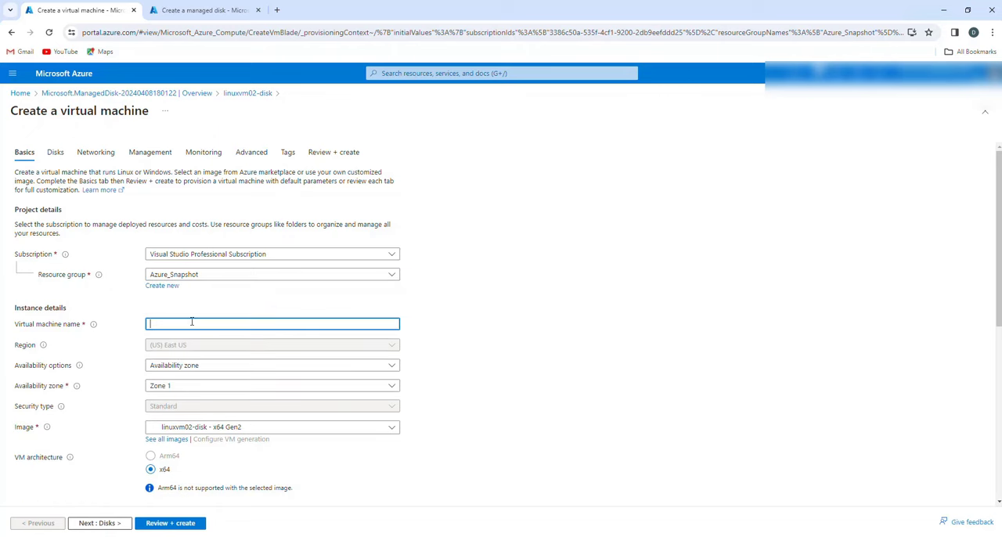
type("linuxvm02")
left_click(528, 387)
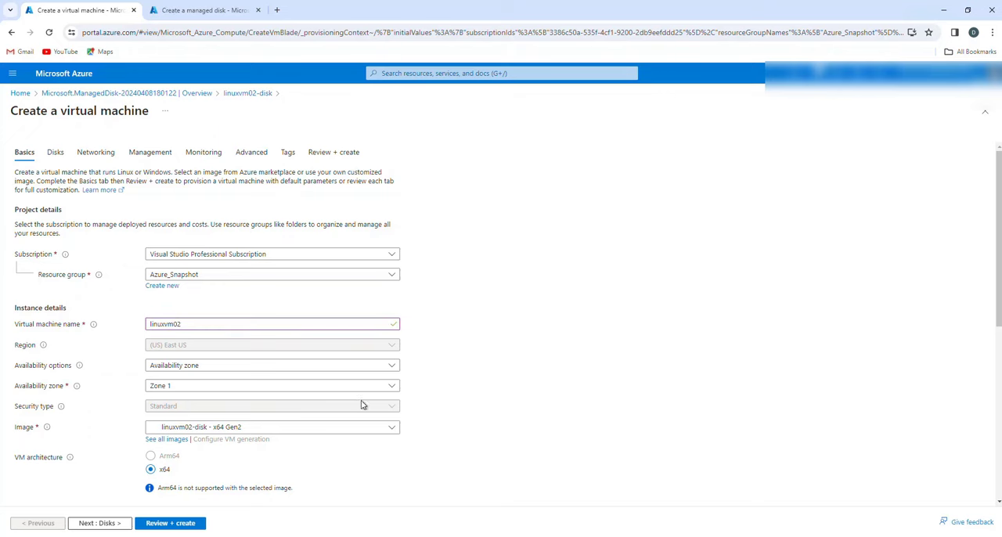
- Set the availability options to No infrastructure redundancy required and choose the Standard_B2s size
left_click(234, 366)
left_click(212, 381)
scroll(307, 392, "down", 3)
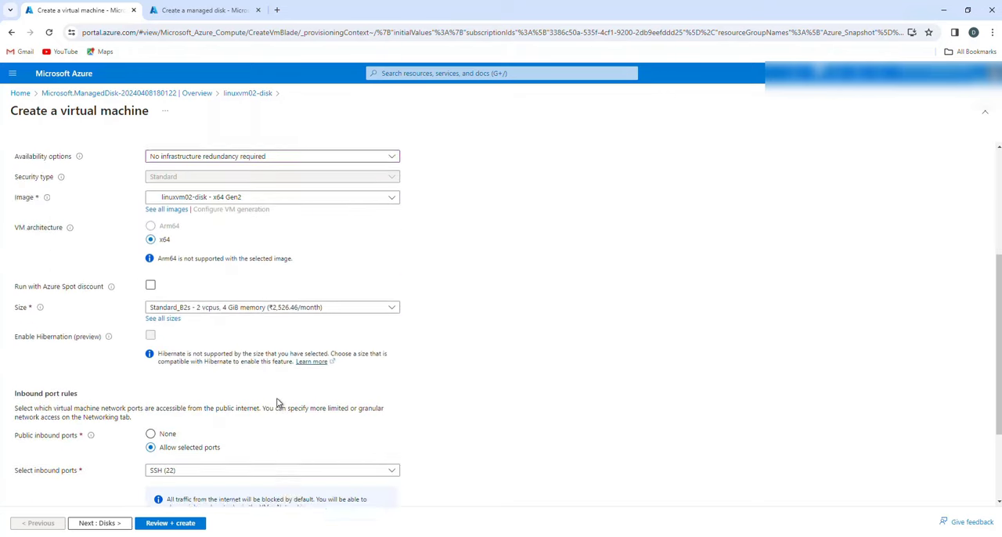
scroll(197, 185, "up", 2)
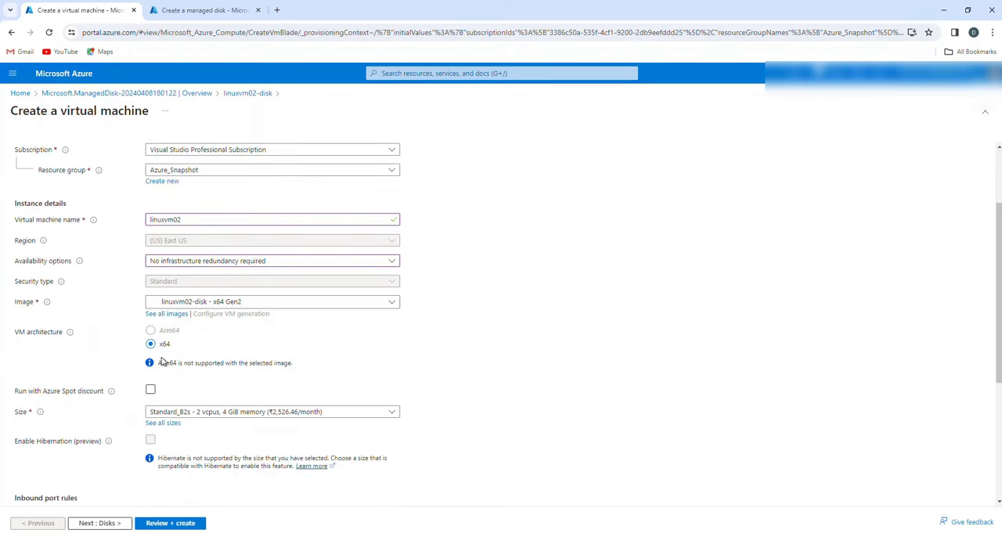
scroll(285, 390, "down", 1)
left_click(282, 309)
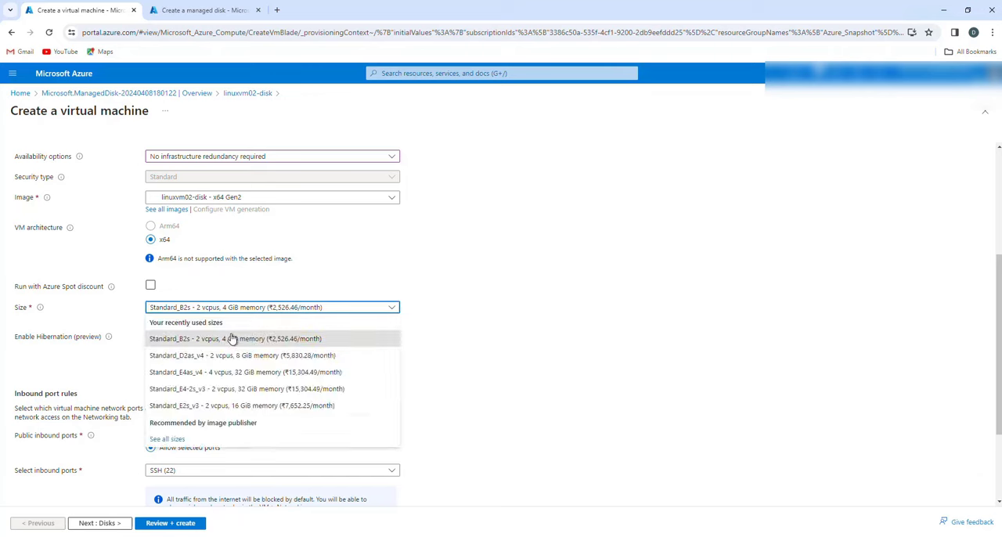
left_click(232, 338)
- Try setting the public inbound ports to None and switch back to Allow selected ports
scroll(492, 370, "down", 1)
left_click(251, 344)
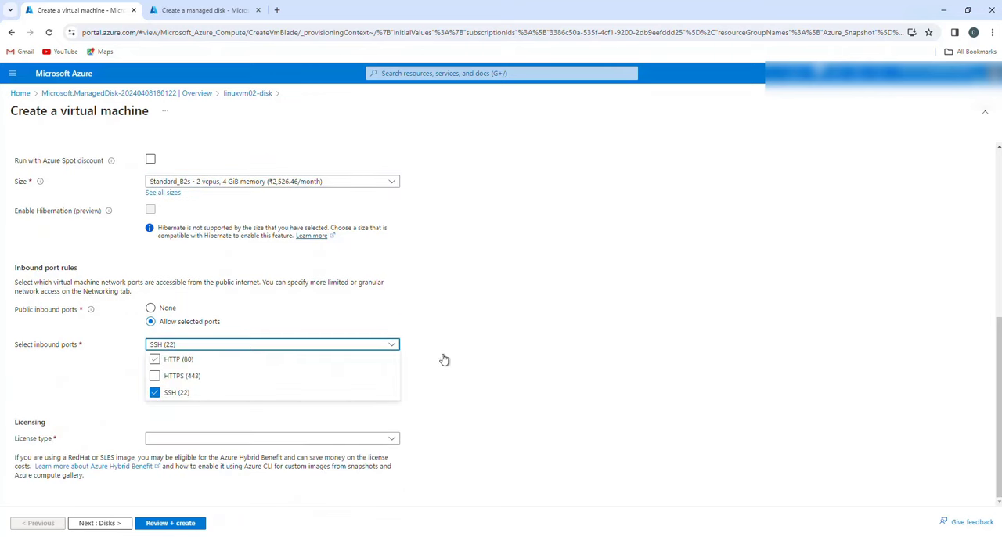
left_click(462, 348)
left_click(151, 307)
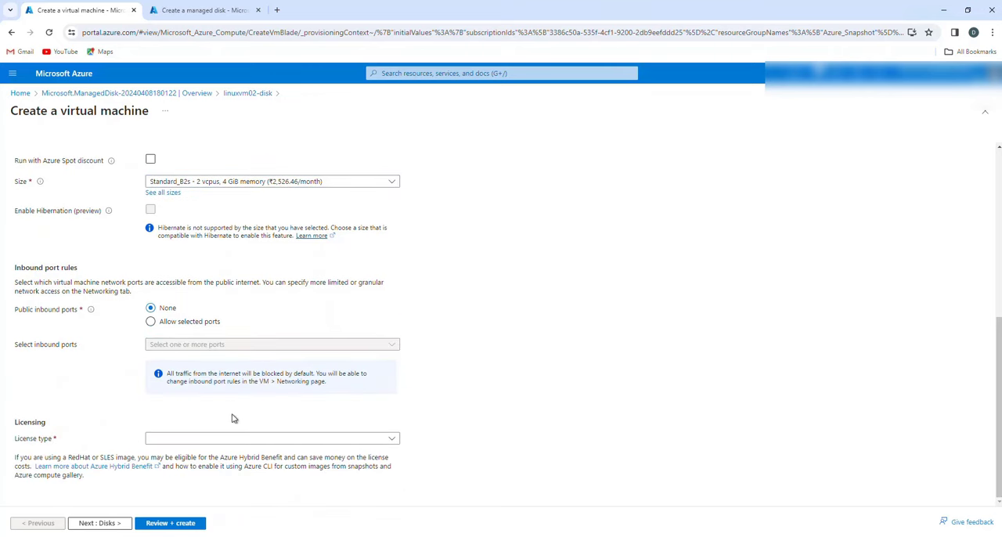
left_click(157, 322)
- Set the license type to Other and accept the default disk settings to reach the networking settings
scroll(483, 347, "down", 1)
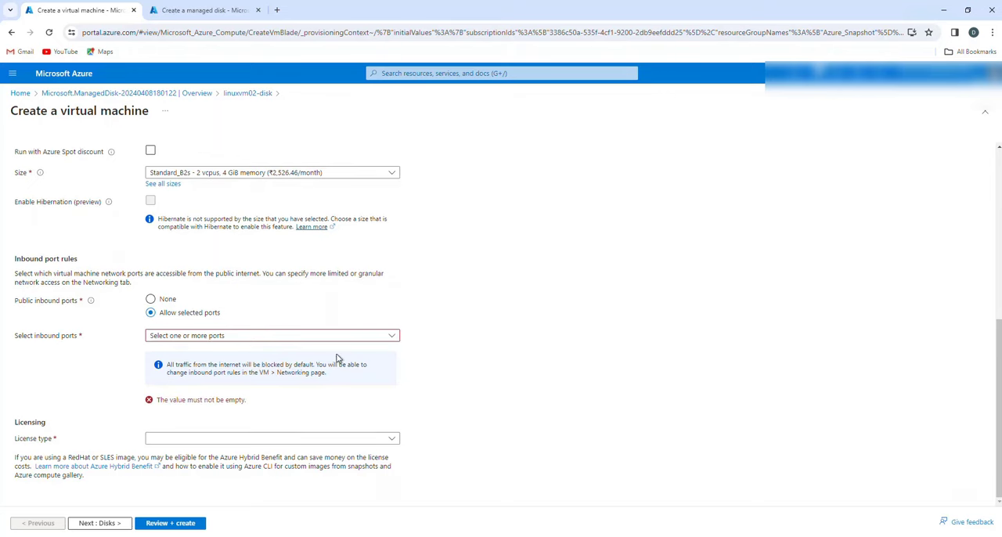
left_click(378, 441)
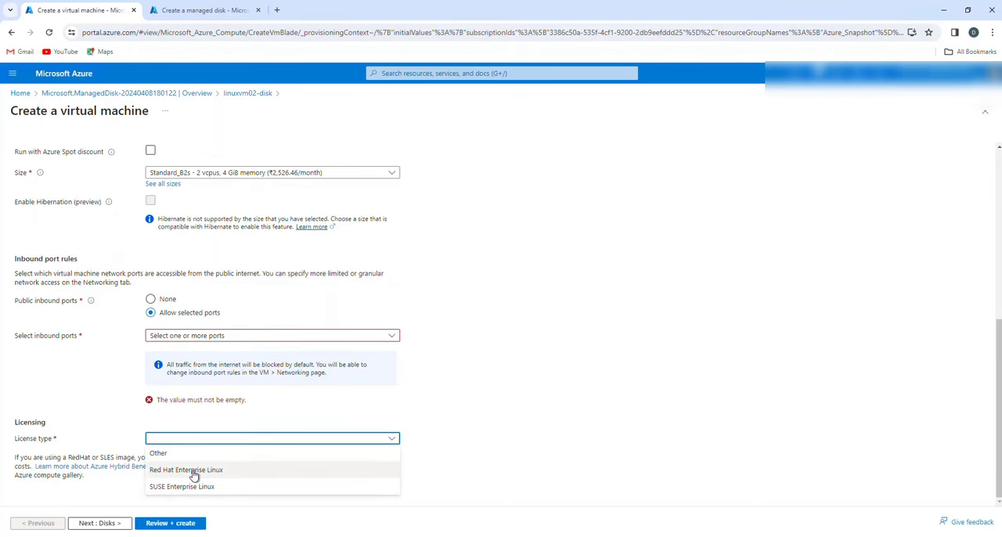
left_click(182, 453)
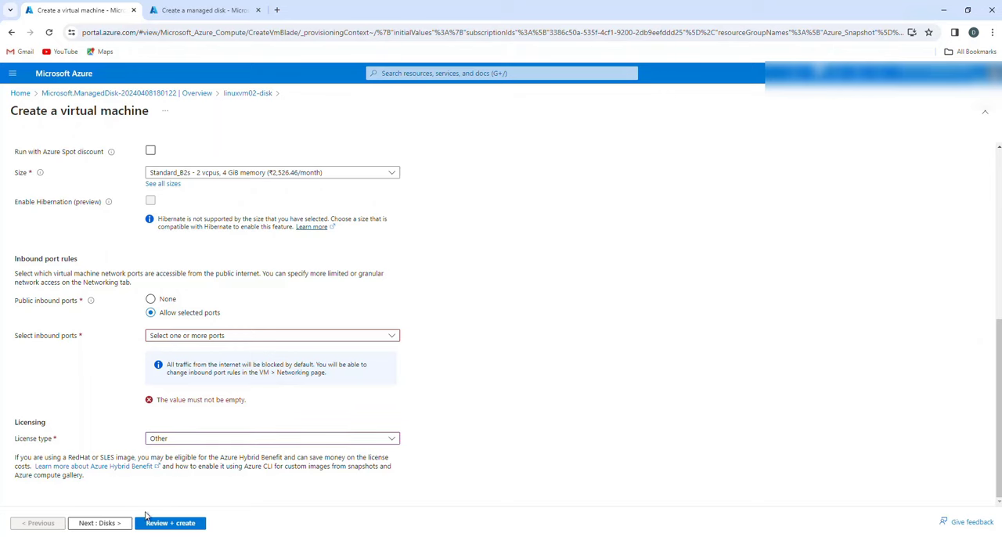
left_click(99, 523)
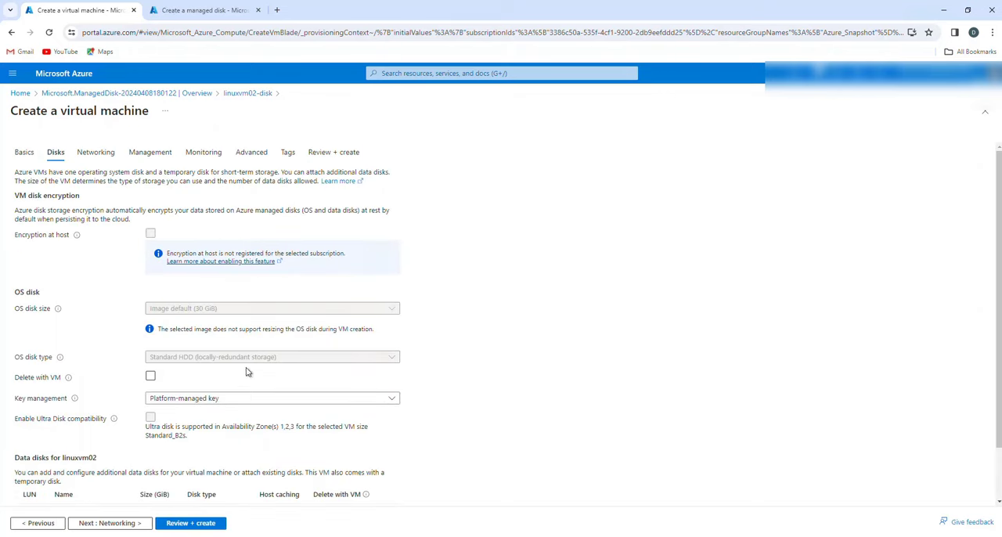
scroll(293, 385, "down", 1)
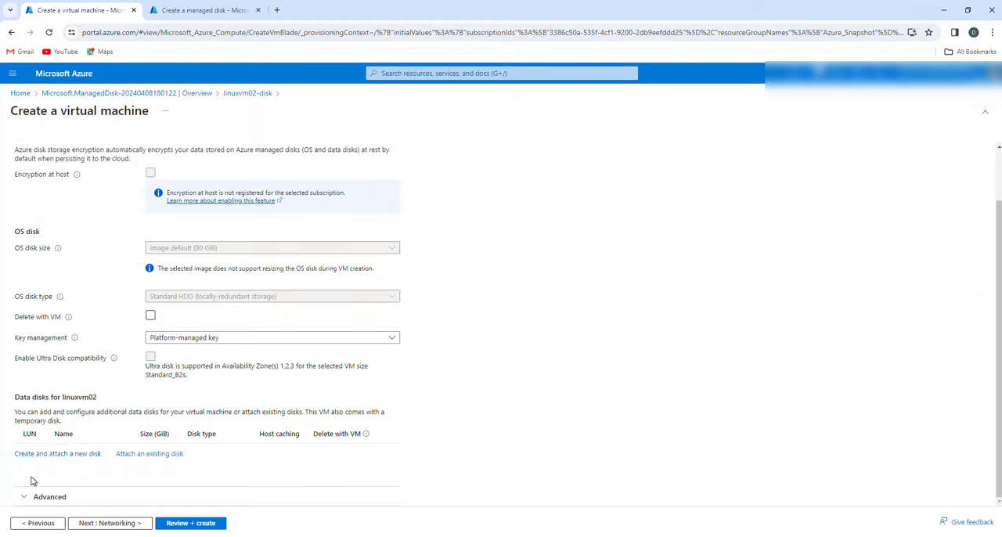
left_click(113, 524)
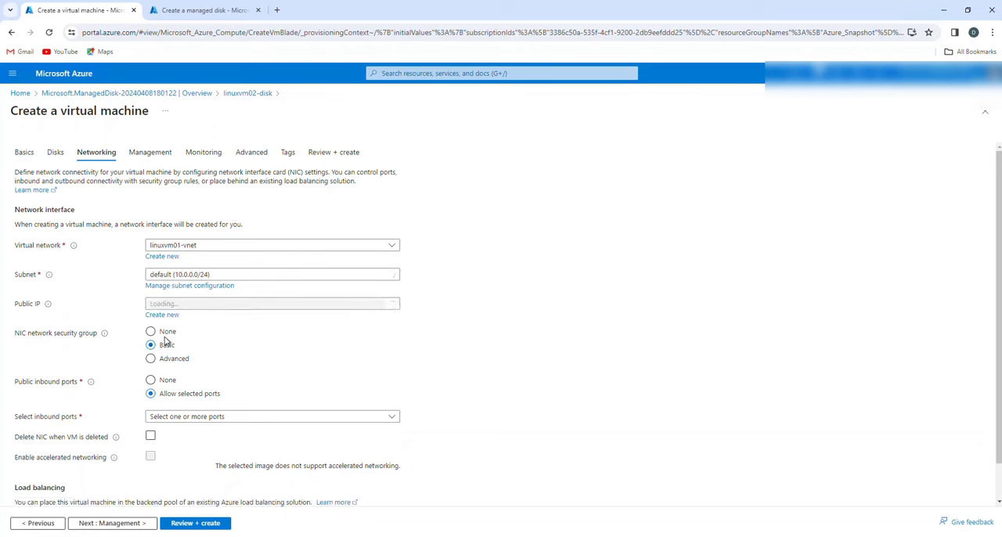
- Keep the NIC network security group at Basic and set the public IP to None
left_click(152, 332)
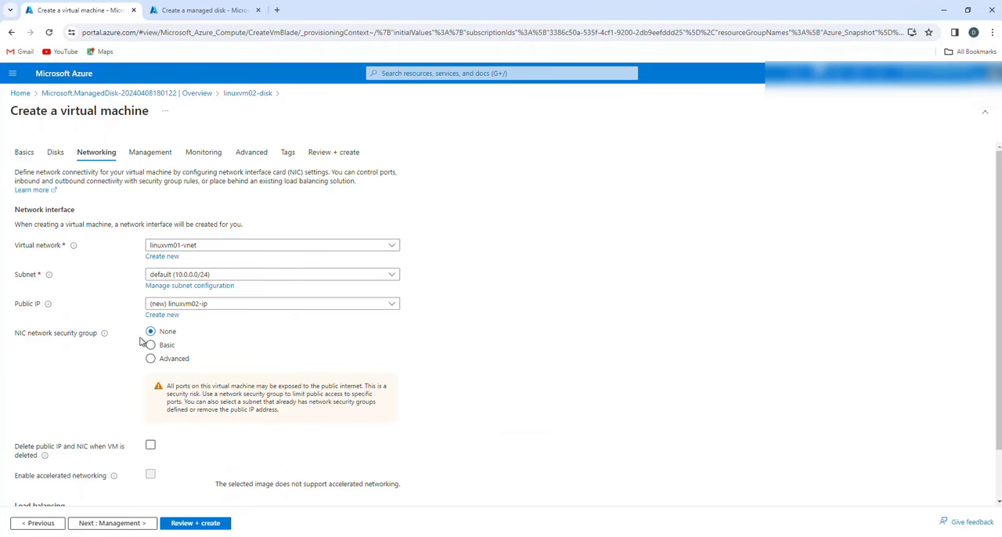
left_click(150, 345)
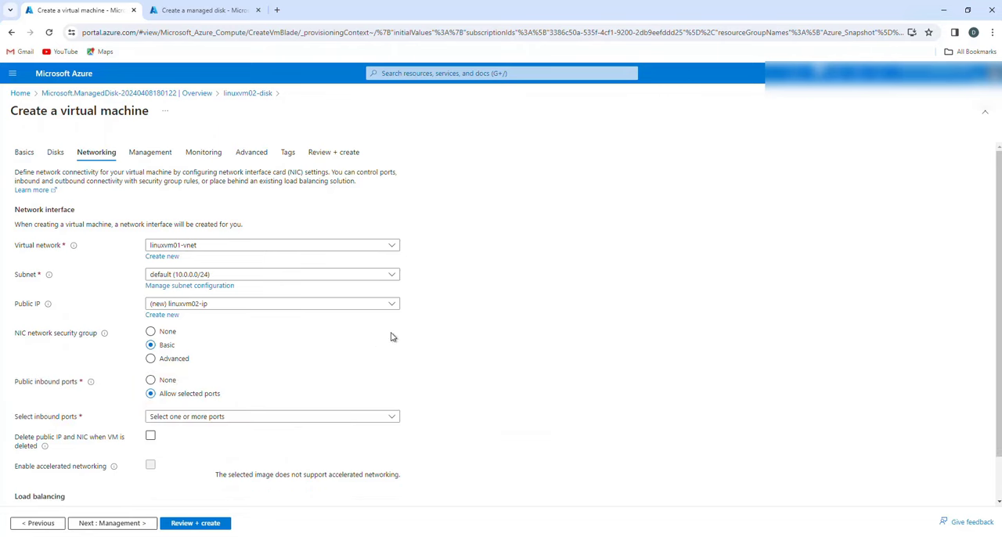
left_click(225, 305)
left_click(168, 336)
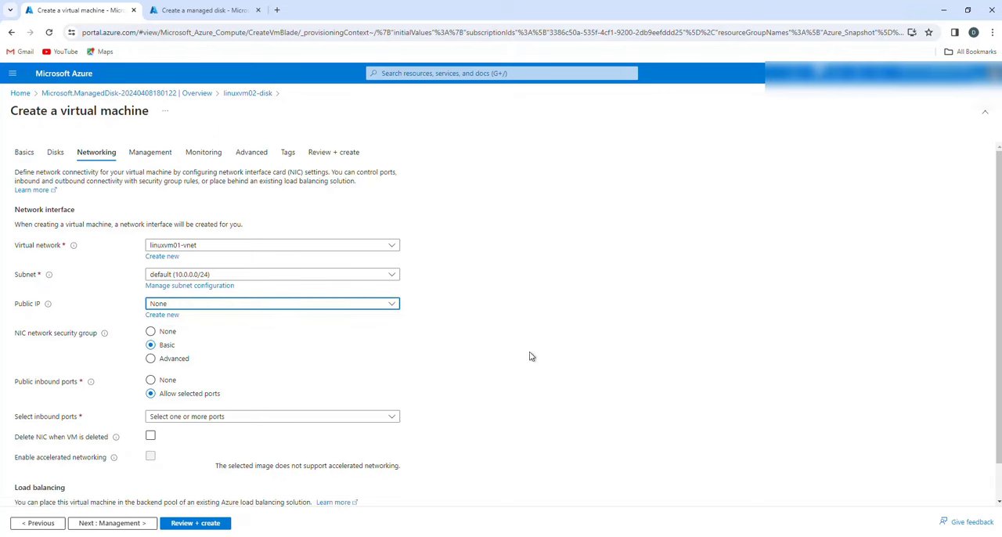
scroll(221, 422, "down", 1)
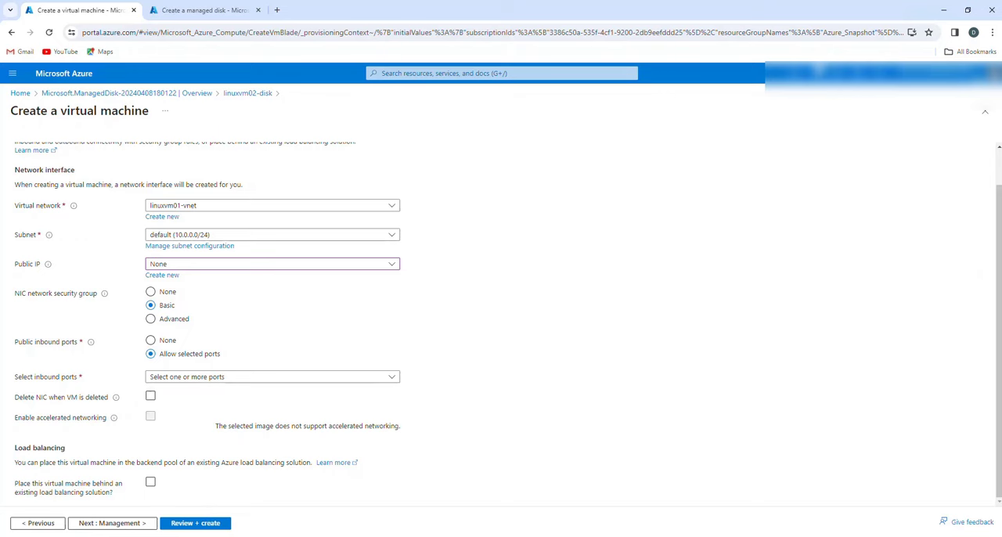
- Accept the default management, monitoring and advanced settings and run the final validation of the virtual machine
left_click(107, 525)
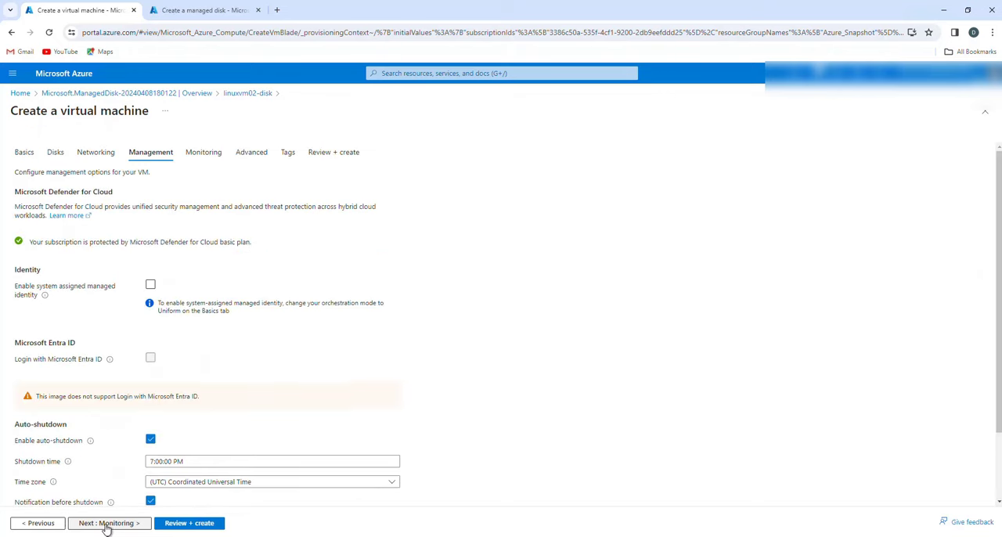
left_click(107, 525)
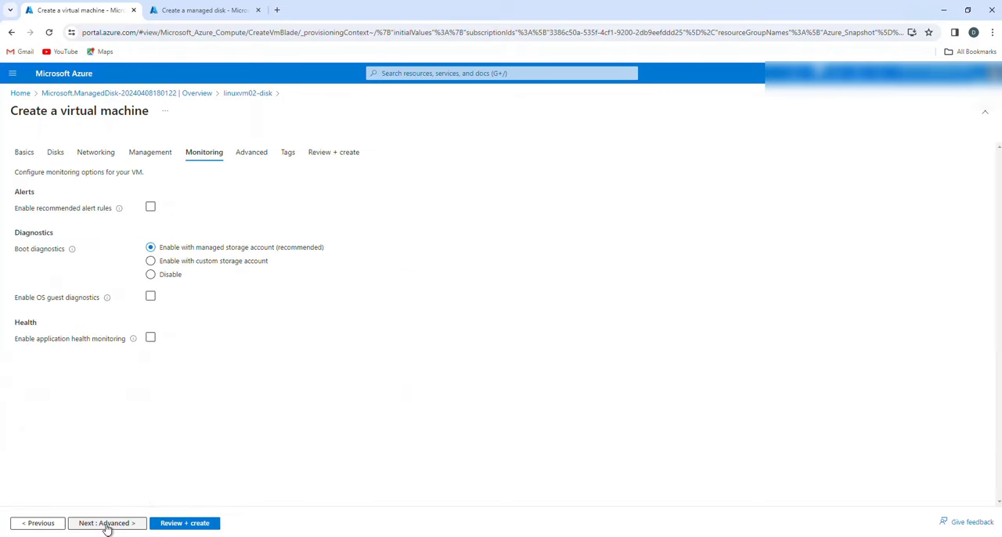
left_click(107, 525)
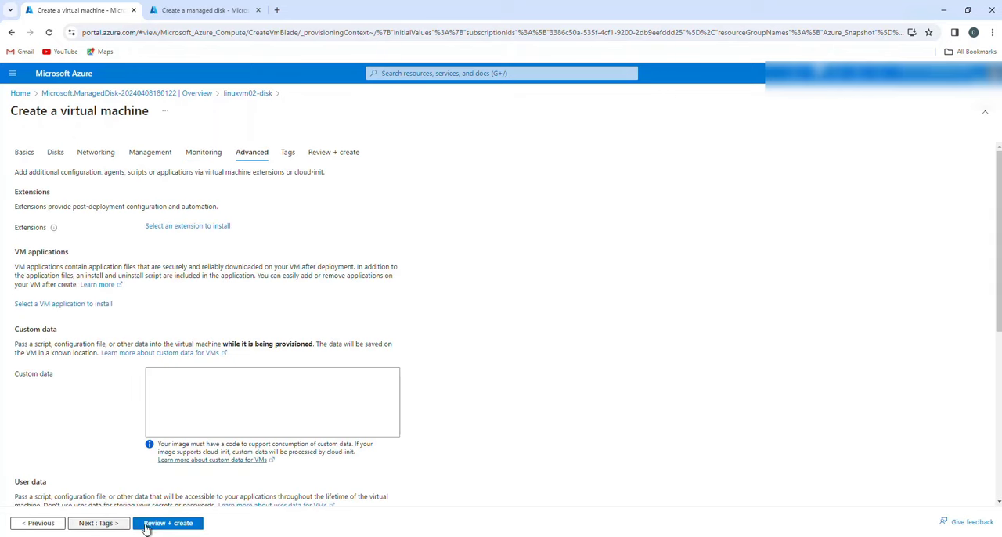
left_click(188, 524)
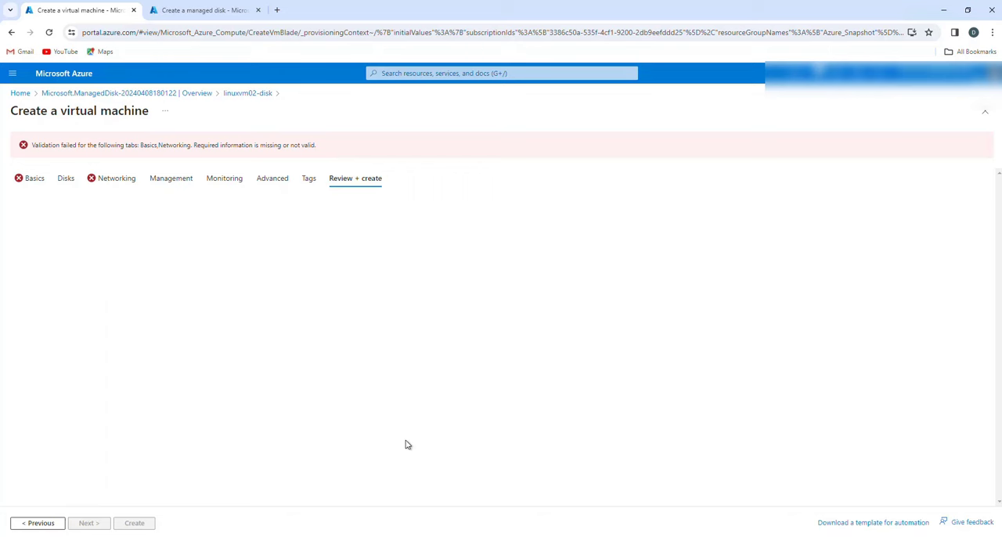
- Return to the basic settings and select SSH (22) as the allowed inbound port
left_click(31, 180)
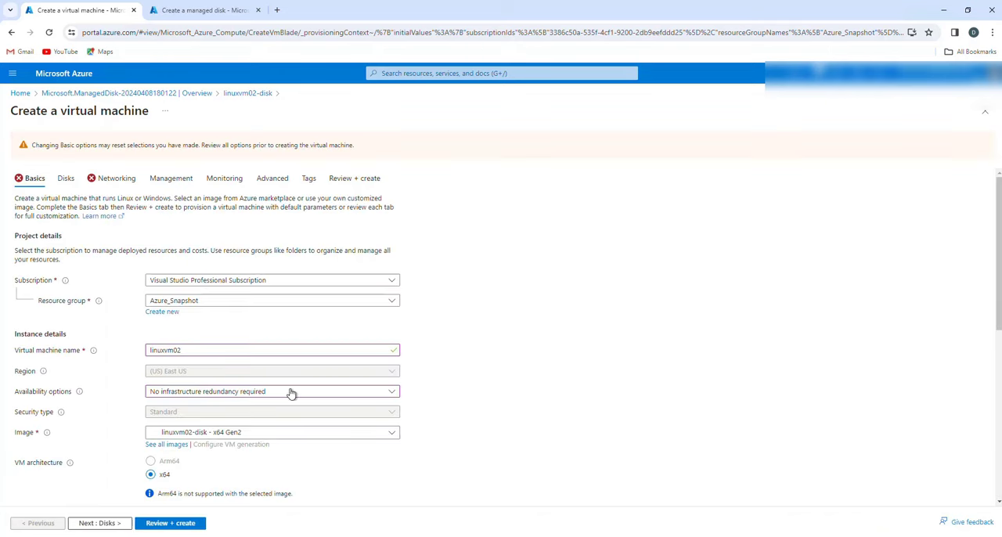
scroll(291, 393, "down", 6)
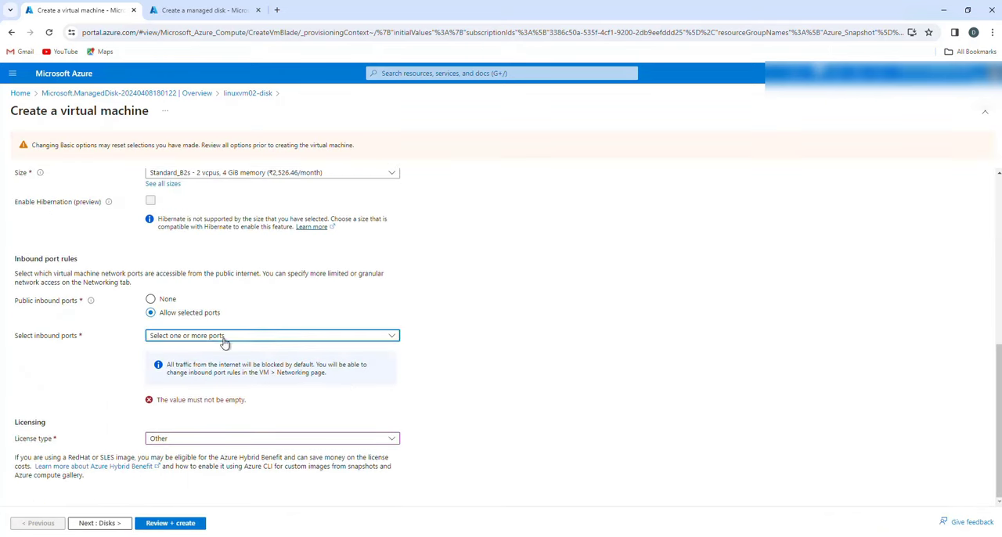
left_click(225, 339)
left_click(159, 387)
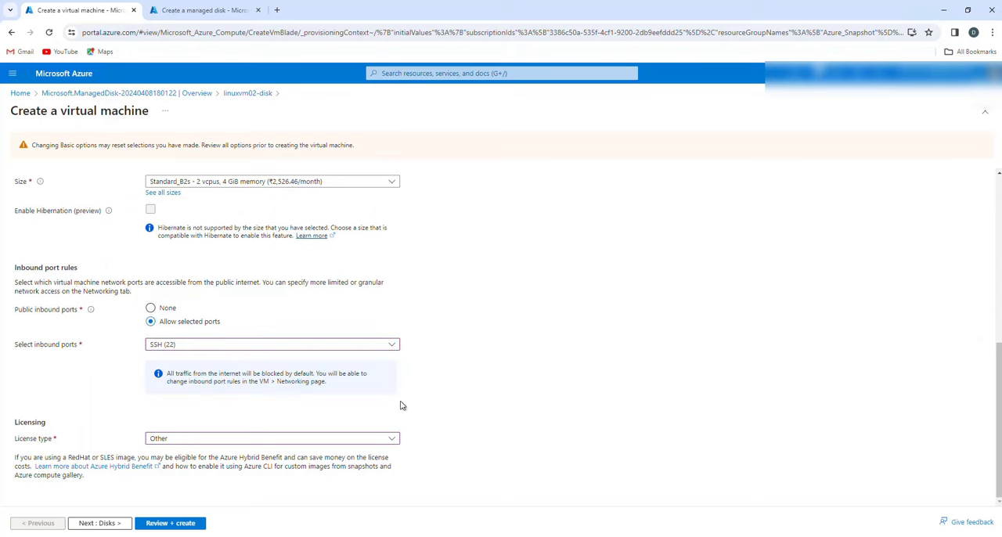
- Validate the linuxvm02 configuration again and create the virtual machine
scroll(177, 329, "up", 6)
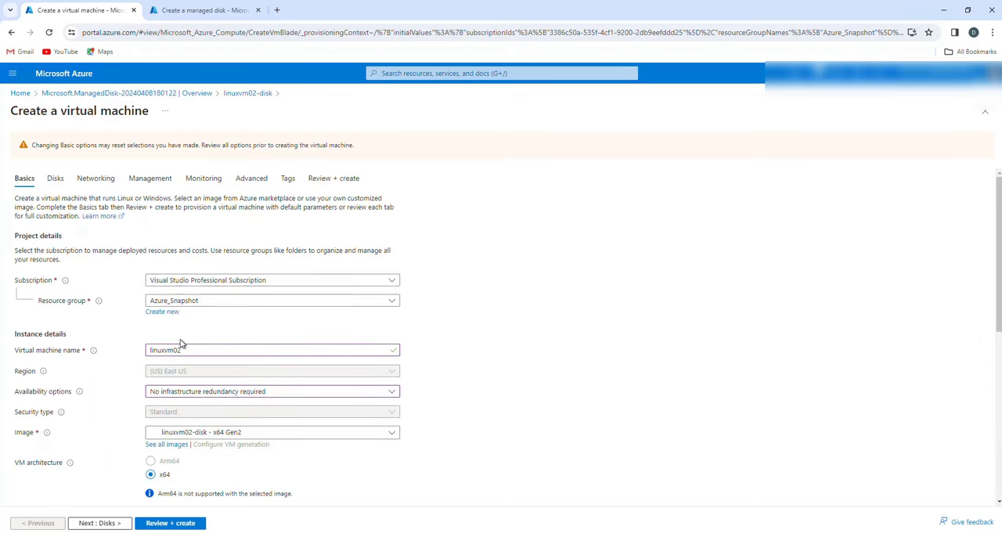
left_click(174, 524)
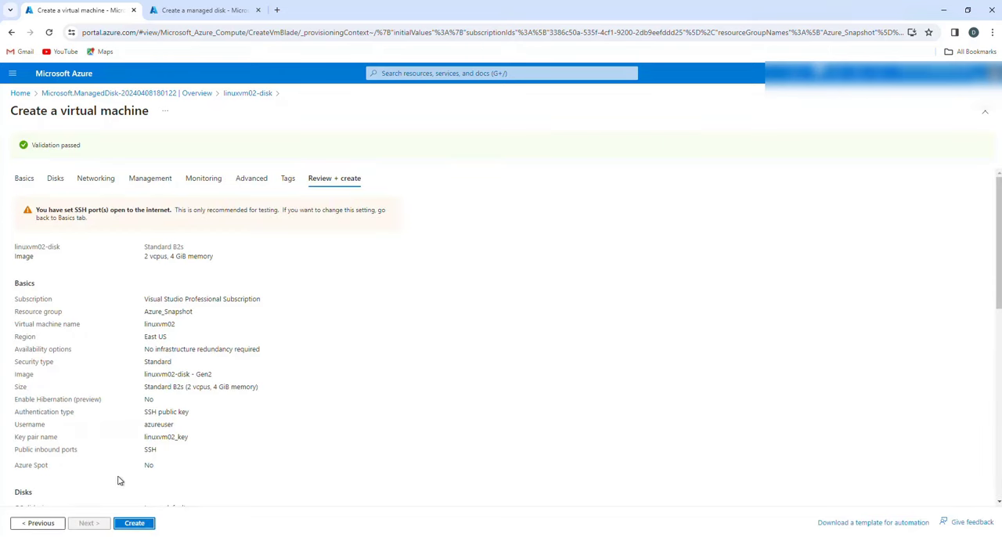
left_click(142, 525)
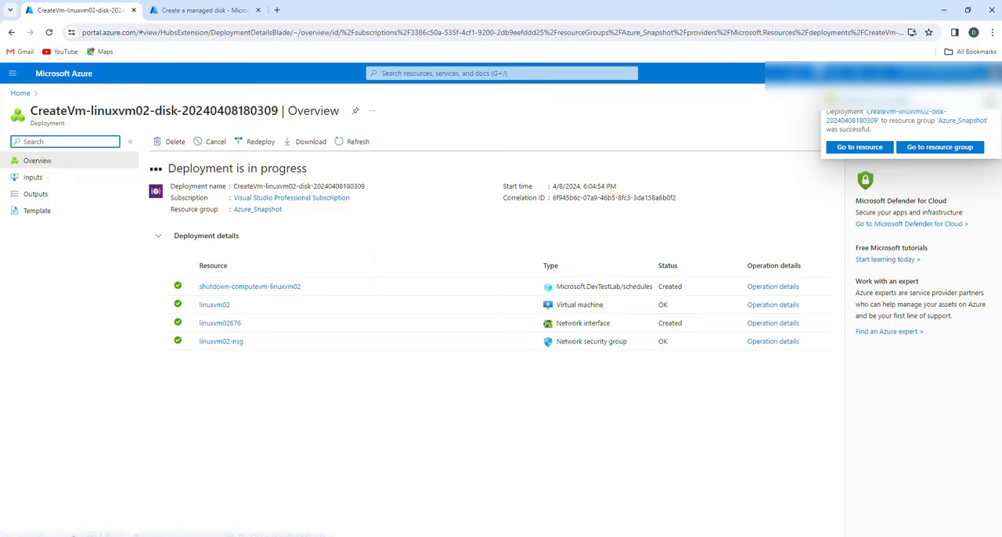
- Dismiss the deployment notification, open the deployed linuxvm02 virtual machine and display its disks
left_click(993, 100)
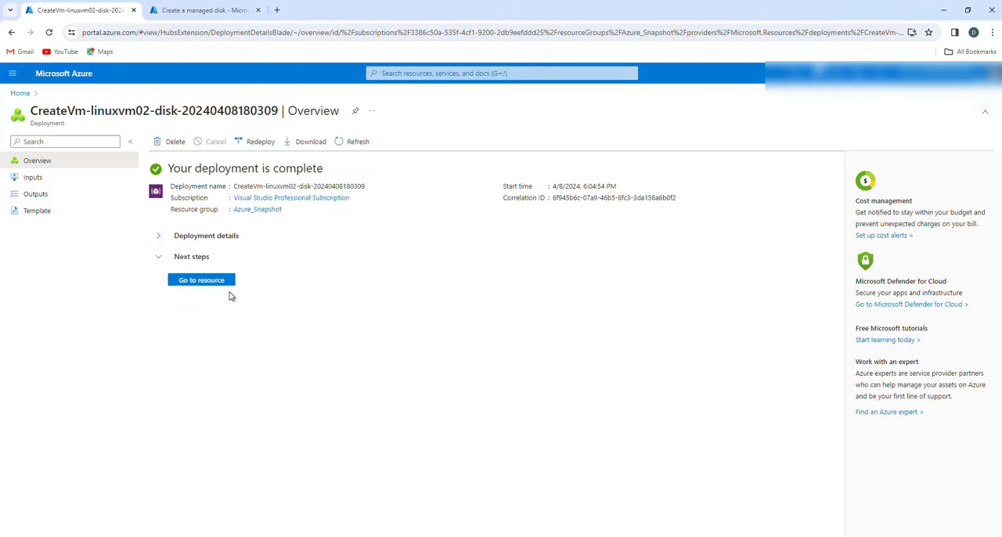
left_click(212, 282)
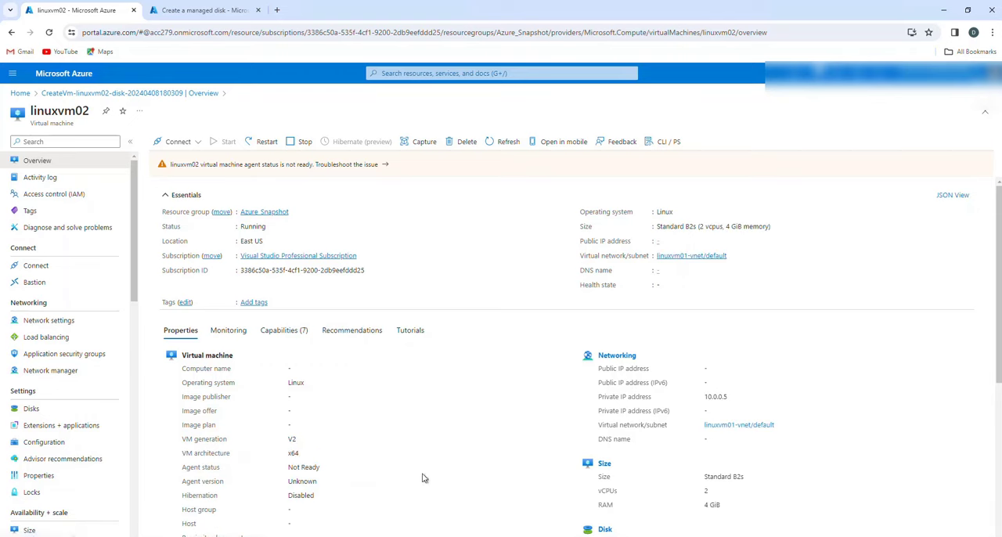
left_click(23, 409)
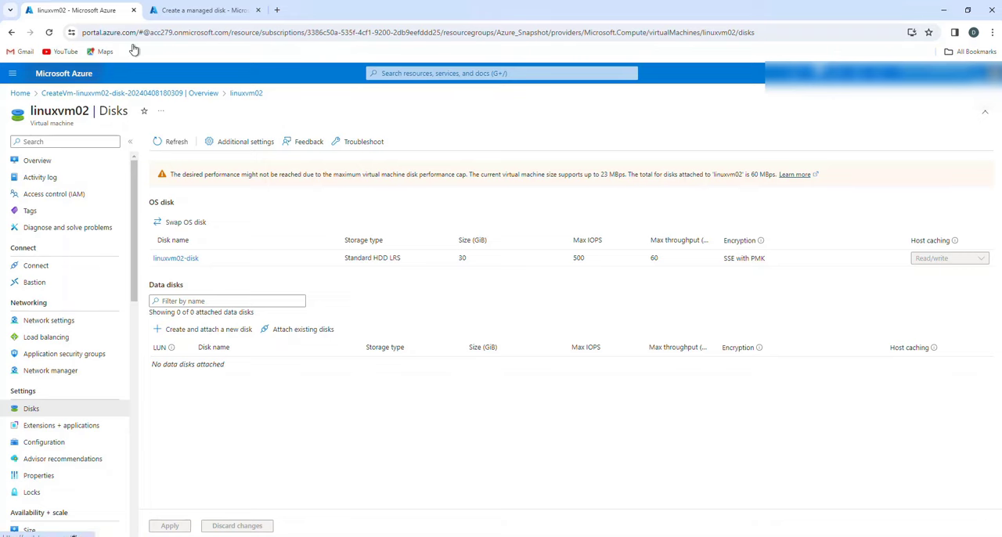
- Reload the leftover managed disk creation page in the other browser tab and close that tab
left_click(188, 10)
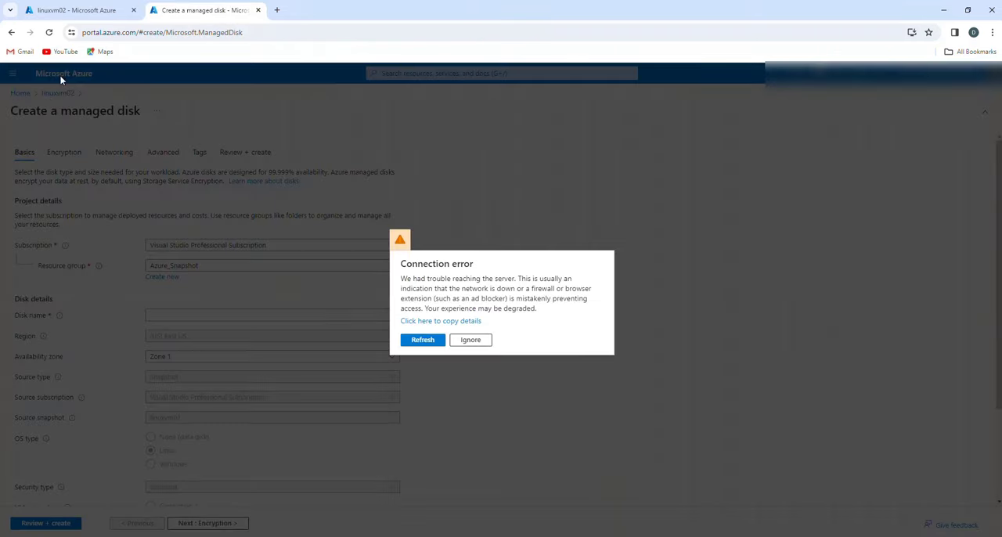
left_click(423, 340)
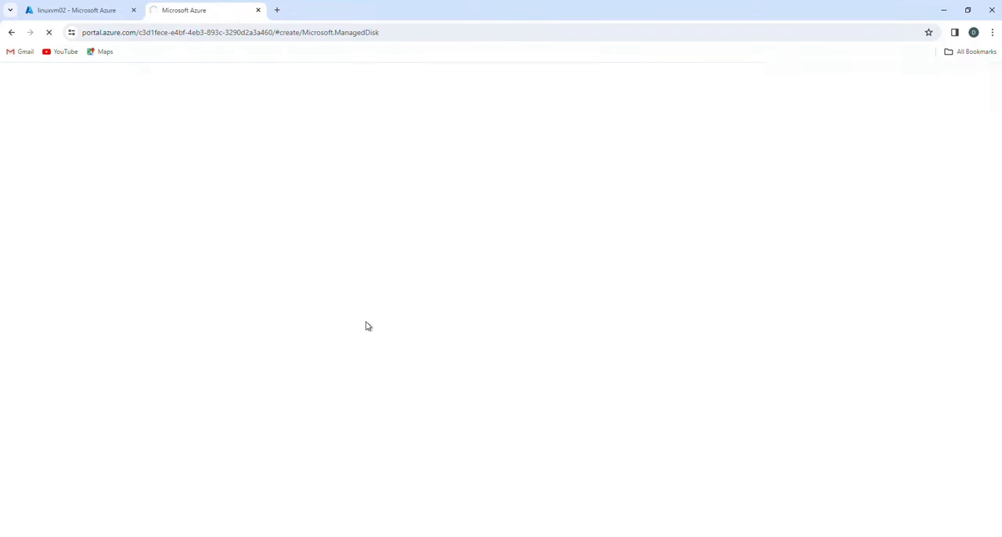
left_click(83, 10)
left_click(202, 10)
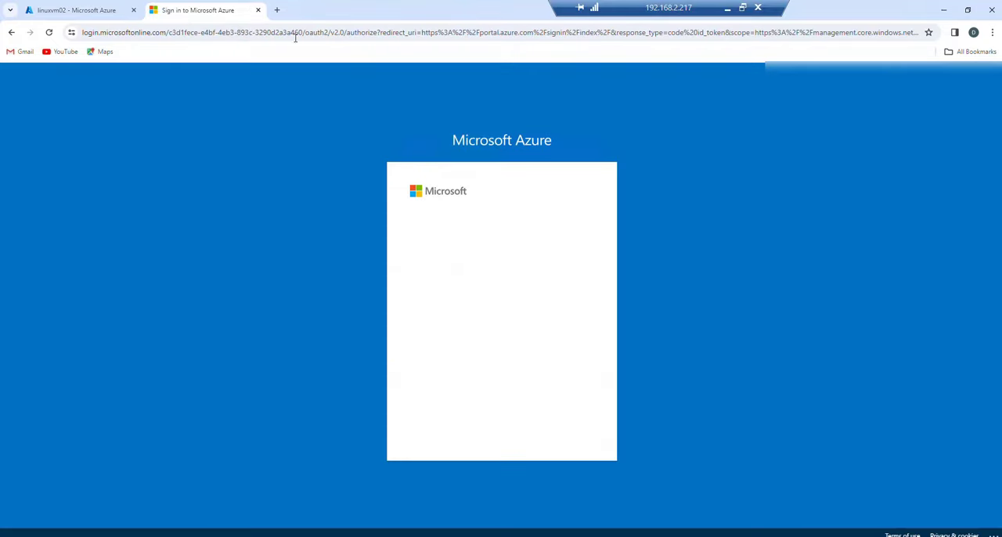
left_click(258, 9)
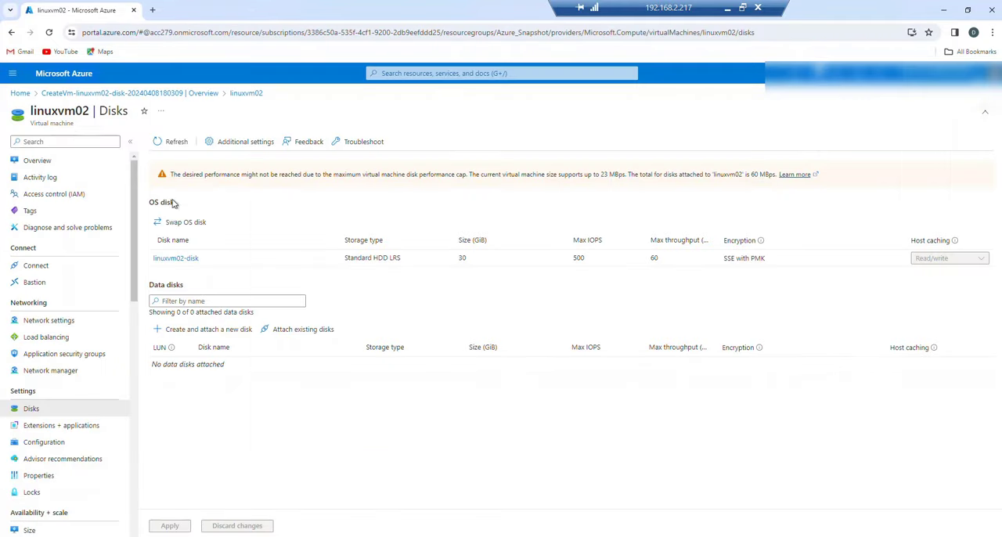
- Open the list of virtual machines from the portal home, narrow the Subscription column and check the linuxvm02 entry
left_click(66, 73)
left_click(406, 139)
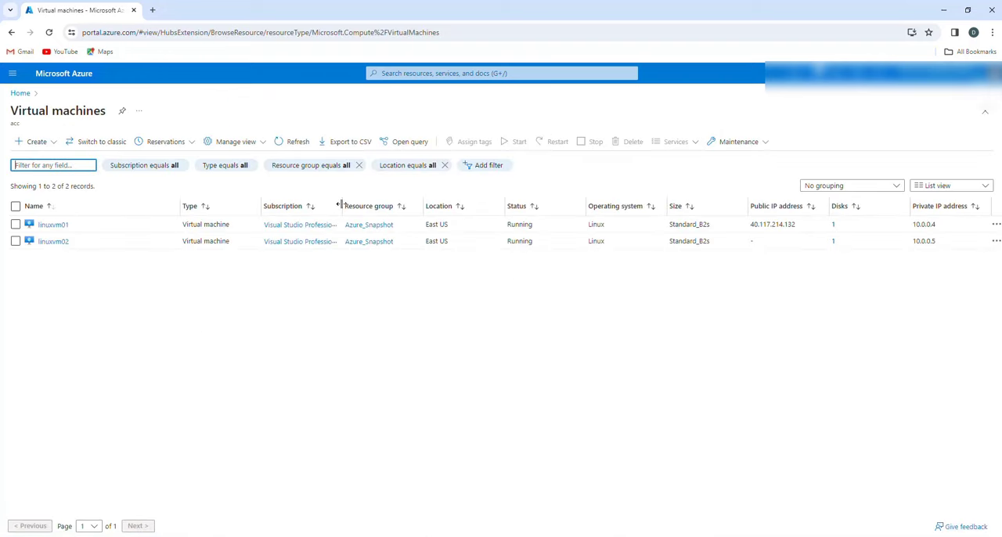
left_click_drag(340, 205, 317, 205)
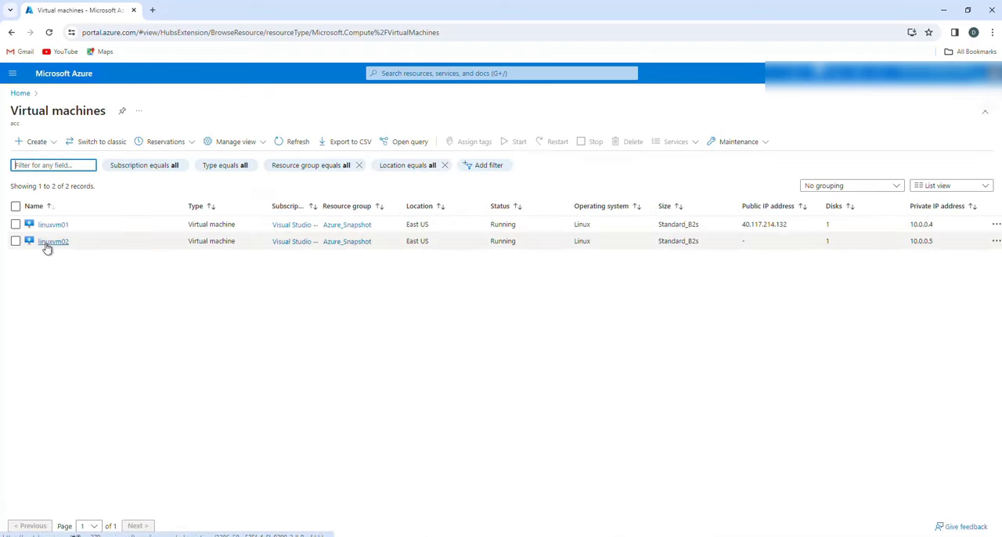
left_click(765, 246)
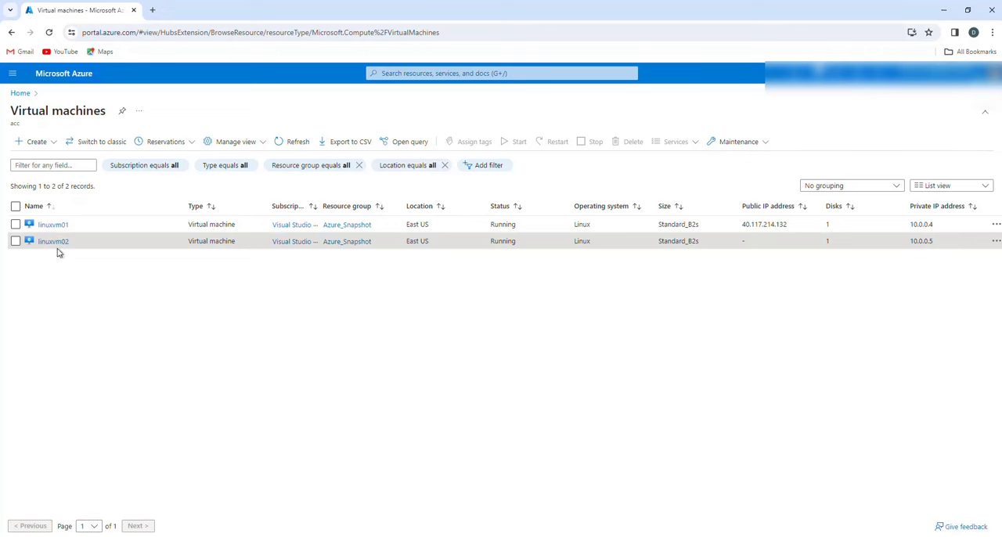
- Search the portal for "resource", list the resource groups and open the Azure_Snapshot group
left_click(65, 76)
left_click(459, 73)
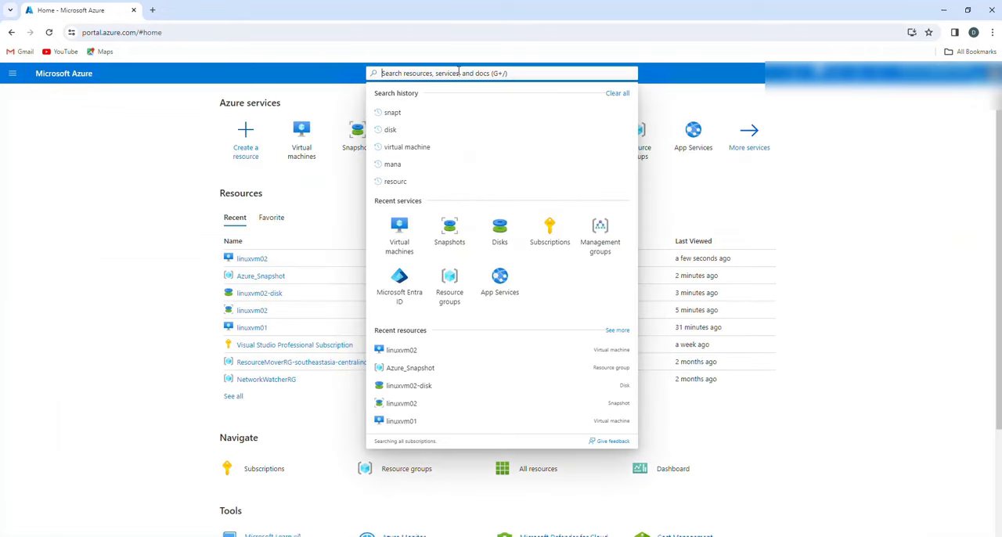
type("resource")
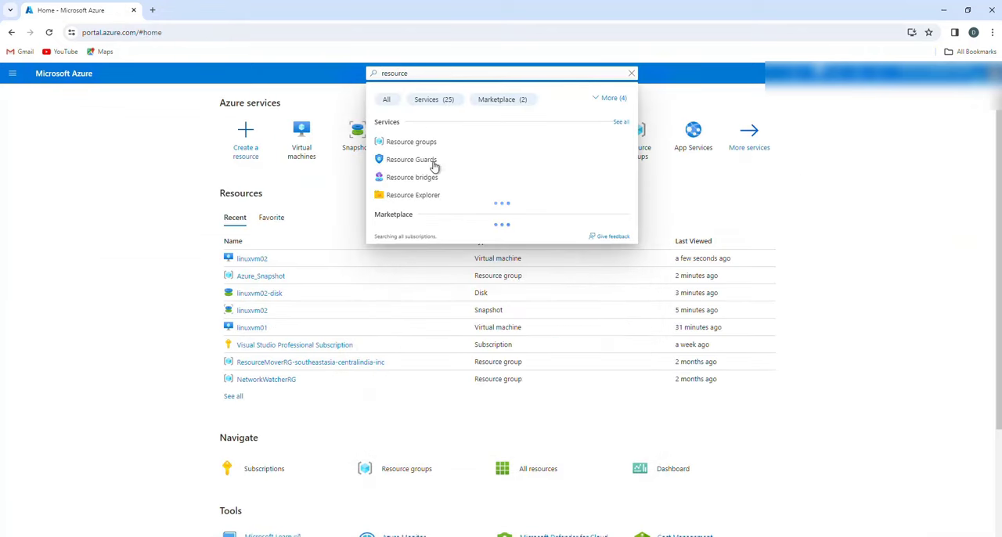
left_click(427, 147)
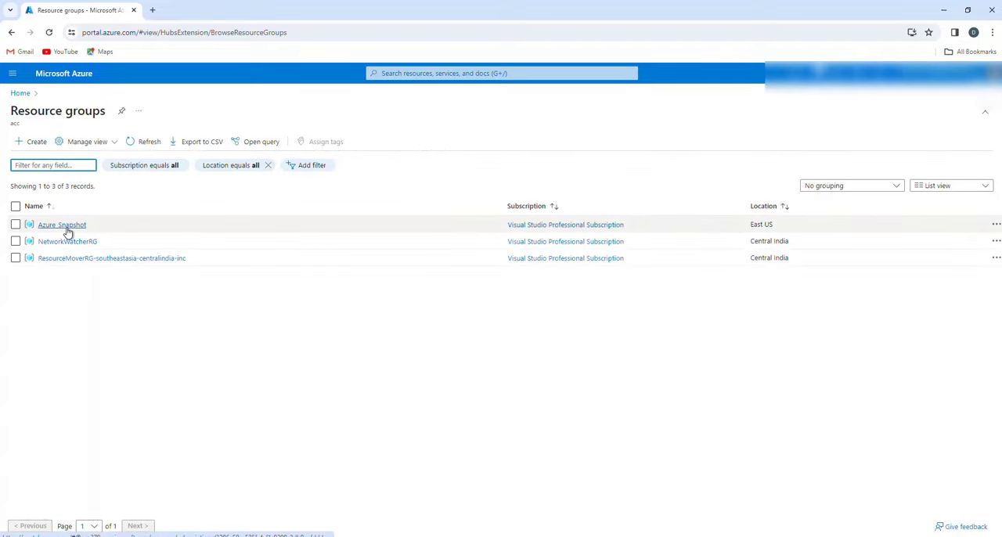
left_click(63, 225)
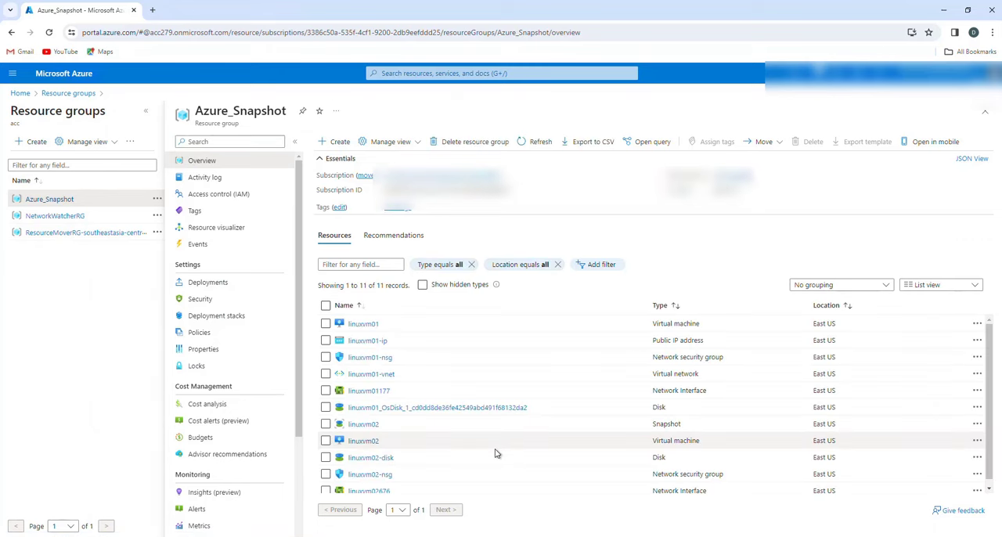
- Sort the Azure_Snapshot resources by type and review the disks, network resources, snapshot and virtual machines
left_click(672, 309)
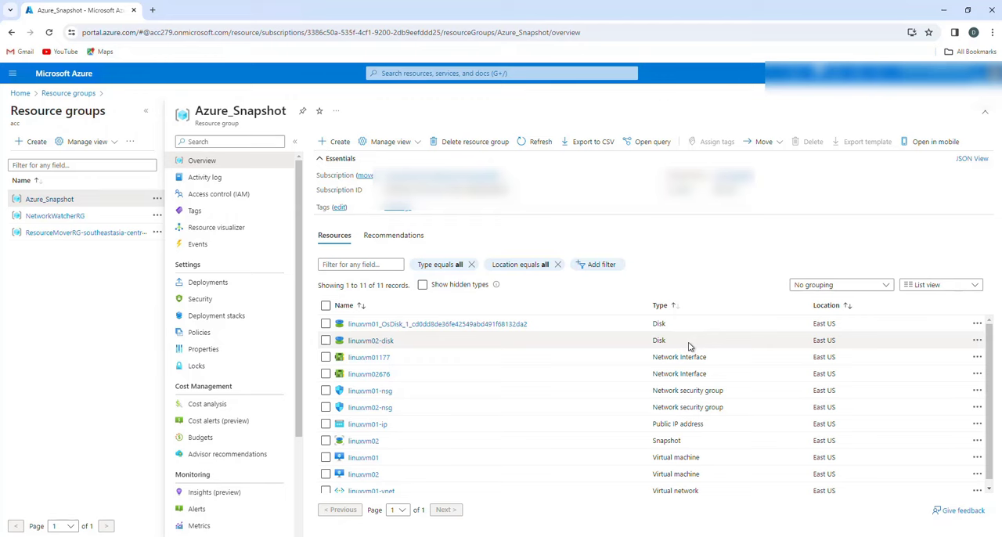
scroll(733, 407, "down", 1)
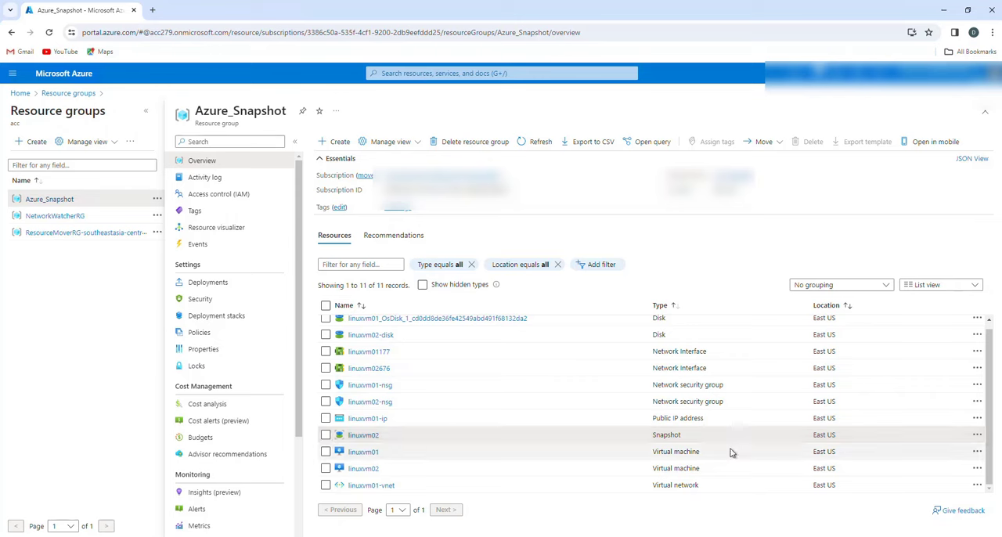
left_click(326, 434)
left_click(326, 434)
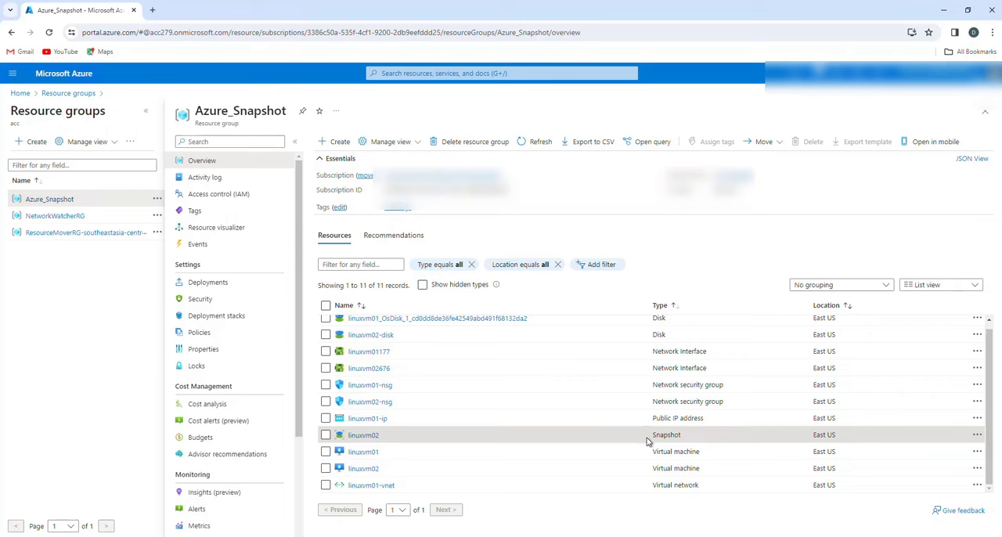
scroll(430, 304, "up", 1)
left_click(69, 201)
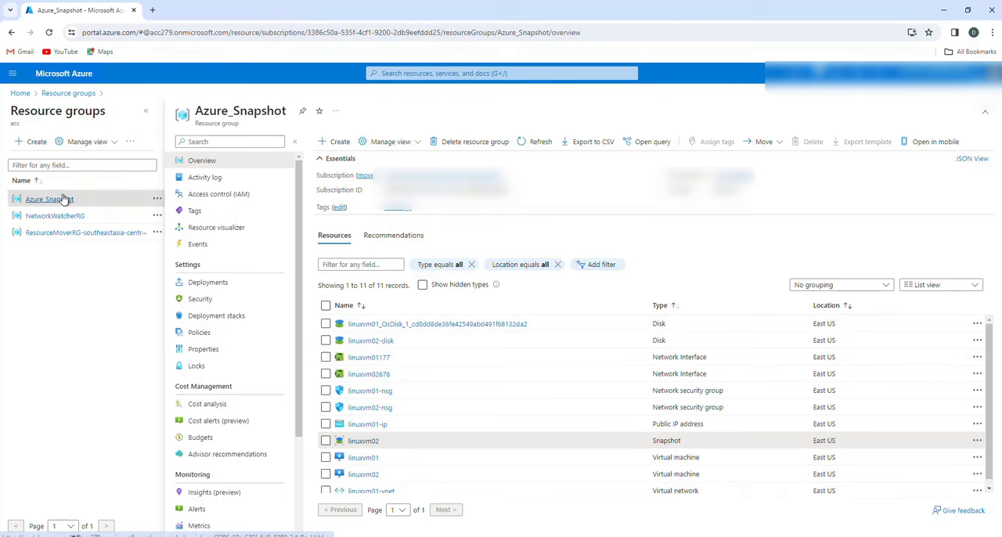